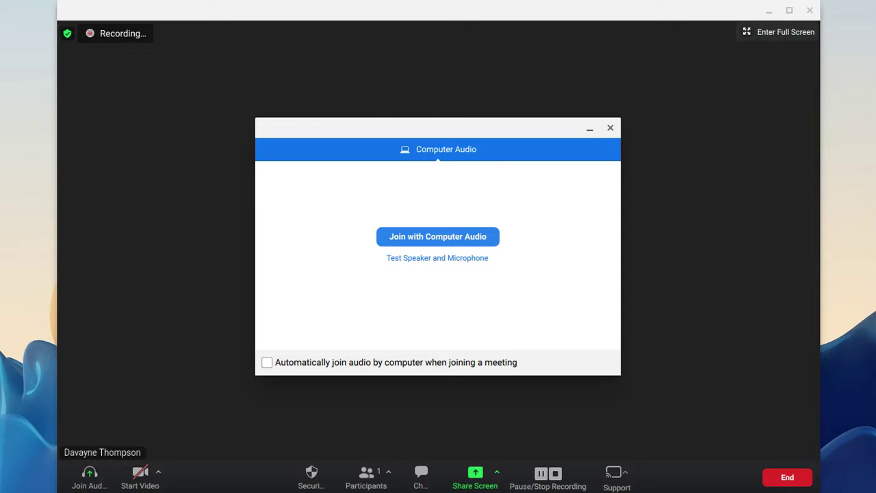
# Join the recorded Zoom meeting with computer audio.
pyautogui.press('Return')
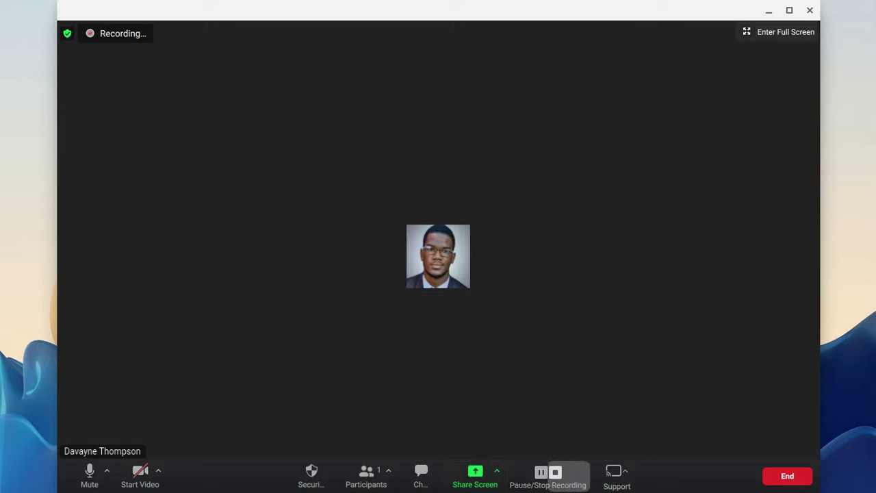
# Stop the meeting recording and end the meeting for all participants.
pyautogui.click(555, 471)
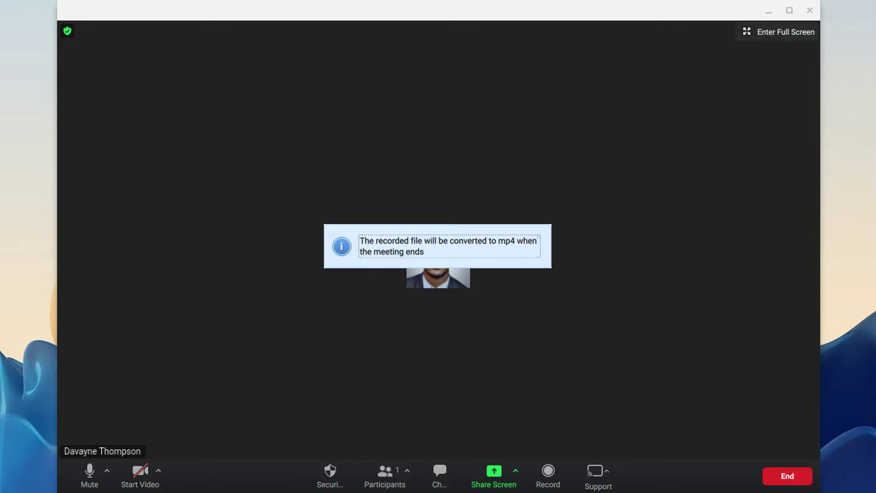
pyautogui.click(810, 10)
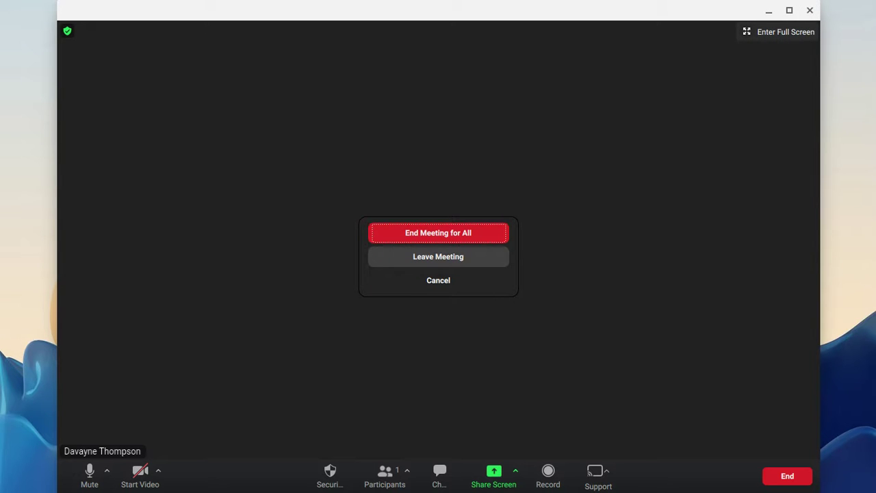
pyautogui.click(398, 236)
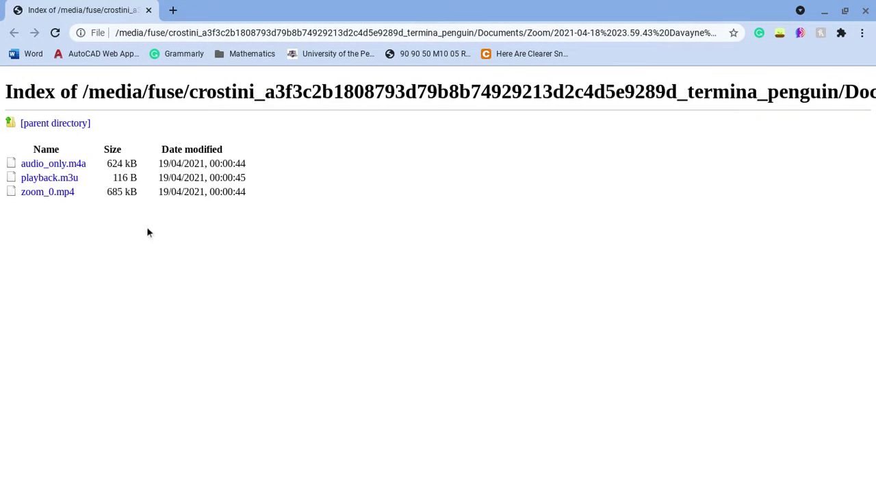
# Play the zoom_0.mp4 recording with the volume raised, and pause it.
pyautogui.click(57, 195)
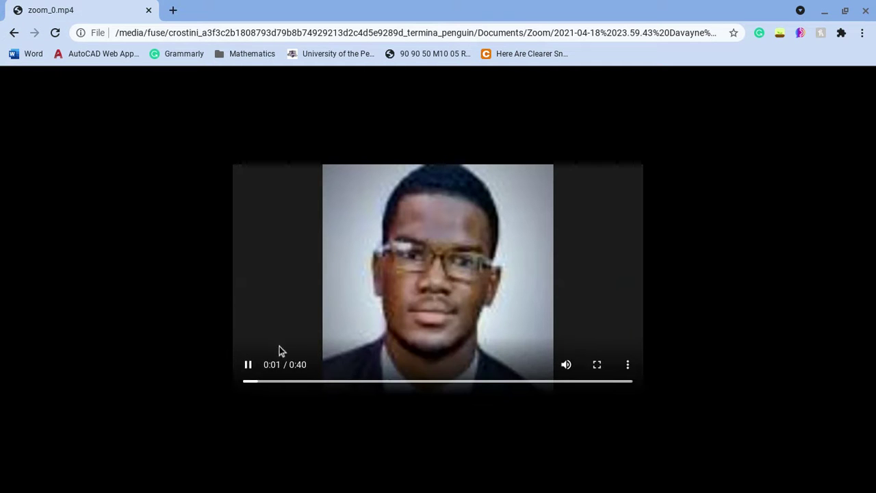
pyautogui.press('XF86AudioRaiseVolume')
pyautogui.press('XF86AudioRaiseVolume')
pyautogui.press('XF86AudioRaiseVolume')
pyautogui.press('XF86AudioRaiseVolume')
pyautogui.click(318, 274)
# Examine the saving options for the video in the player and for the zoom_0.mp4 link in the directory listing.
pyautogui.rightClick(350, 252)
pyautogui.click(307, 295)
pyautogui.rightClick(434, 331)
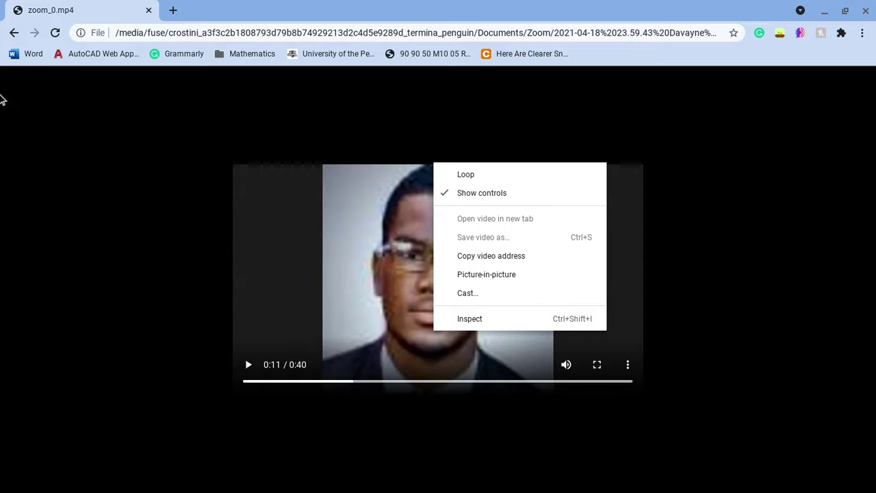
pyautogui.click(13, 32)
pyautogui.click(15, 33)
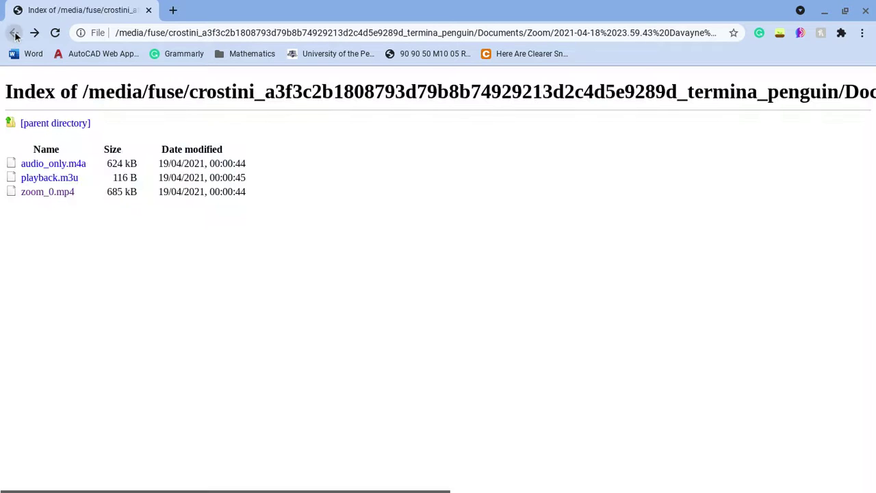
pyautogui.rightClick(49, 197)
pyautogui.click(30, 273)
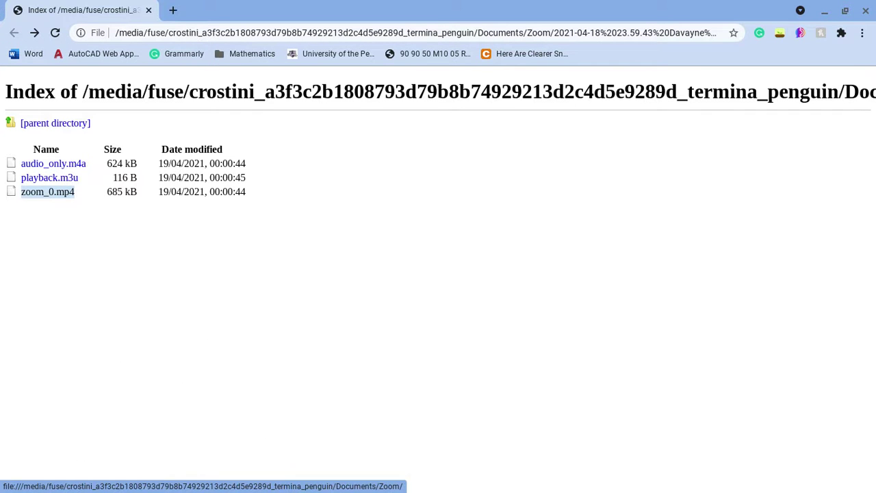
# Open the Files app and browse to the Zoom folder under Linux files > Documents.
pyautogui.moveTo(520, 491)
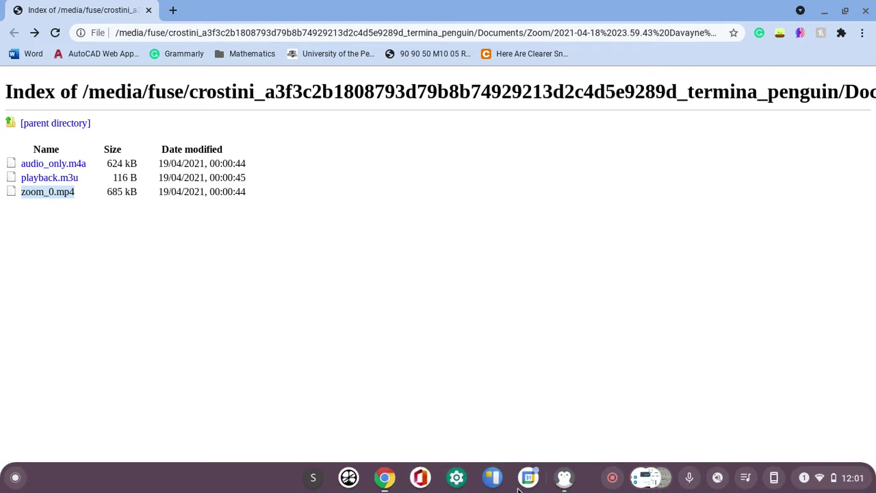
pyautogui.press('super')
pyautogui.write('files')
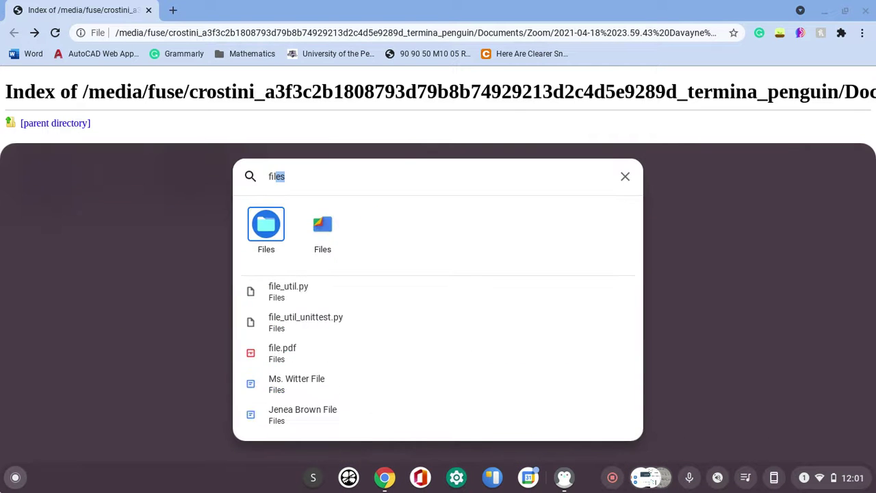
pyautogui.press('super')
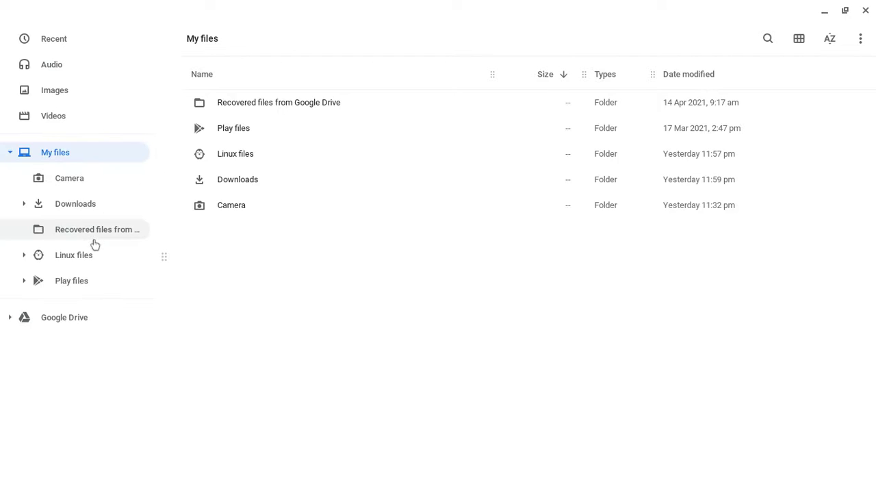
pyautogui.click(87, 265)
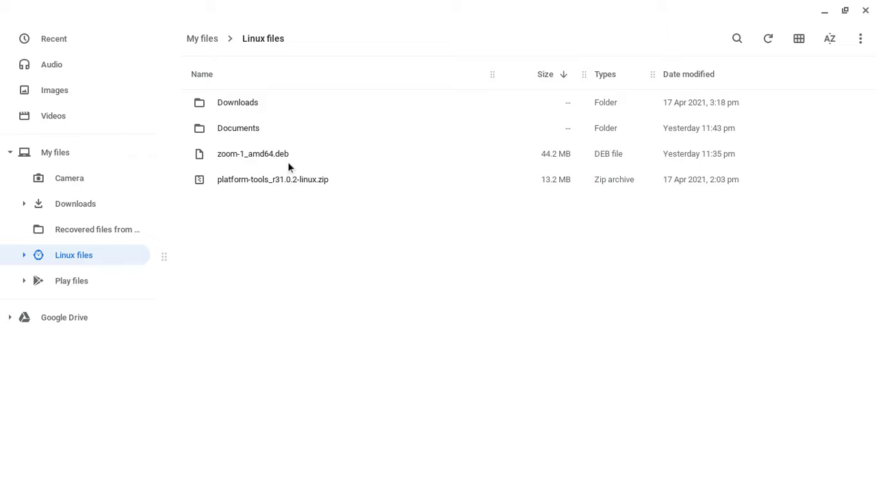
pyautogui.doubleClick(253, 128)
pyautogui.doubleClick(246, 110)
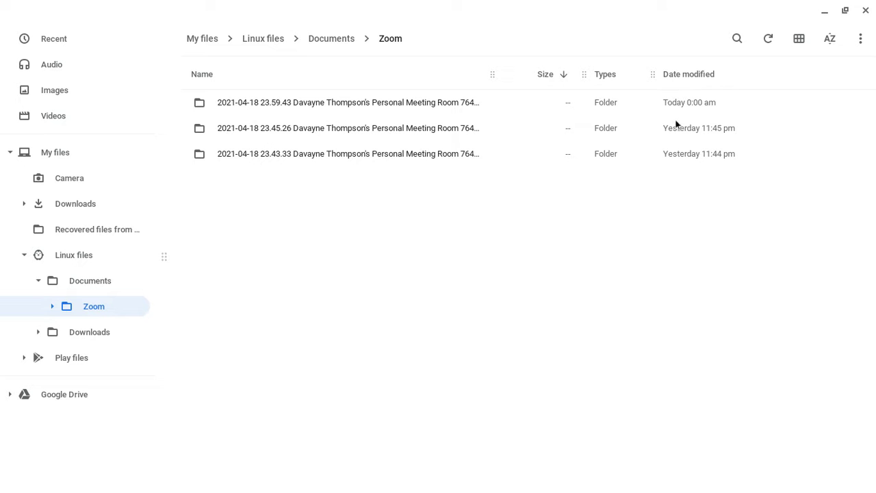
# Sort the meeting folders by date modified and select zoom_0.mp4 in the 2021-04-18 23.59.43 folder.
pyautogui.click(676, 78)
pyautogui.doubleClick(493, 112)
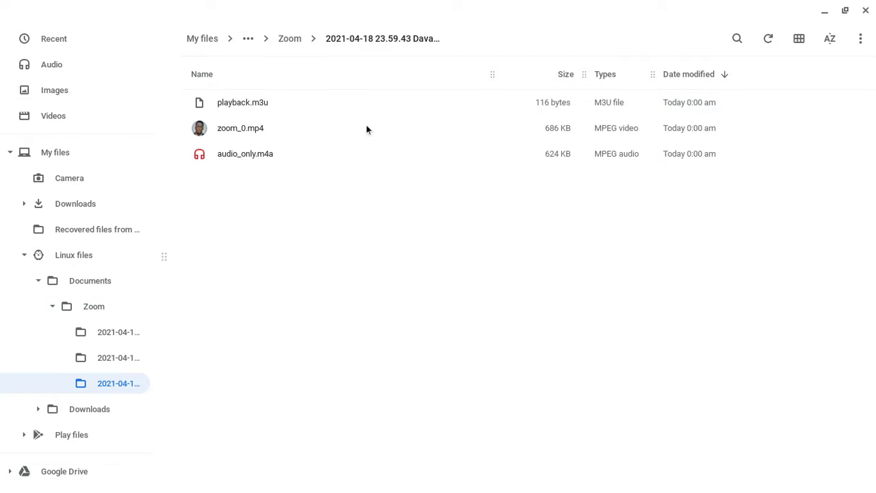
pyautogui.click(365, 128)
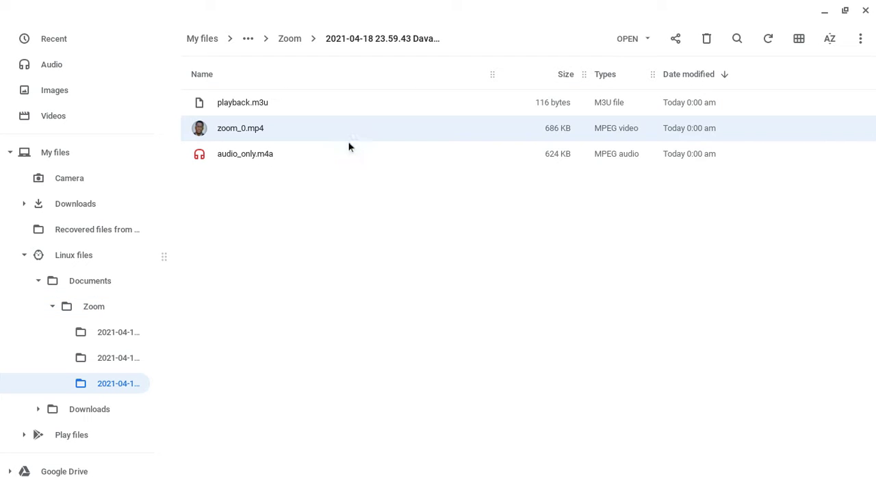
pyautogui.click(348, 148)
pyautogui.click(350, 130)
# Switch to Chrome and open Google Drive's Recent page in a new tab.
pyautogui.click(362, 480)
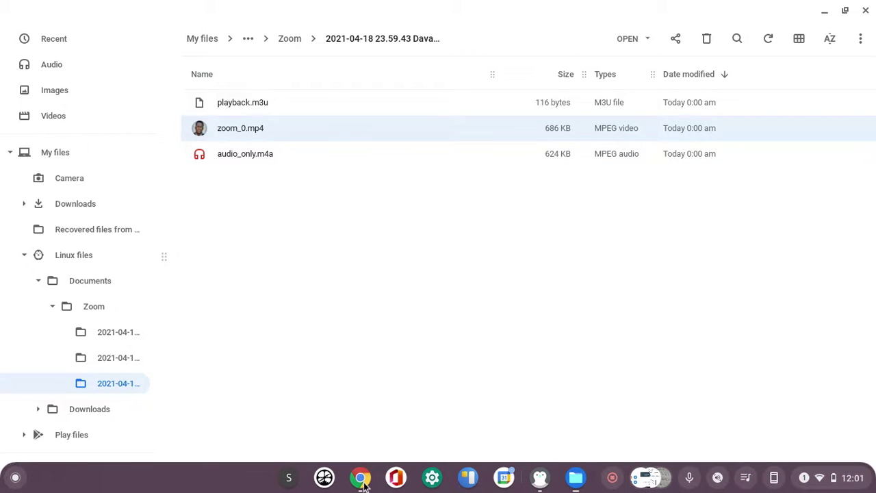
pyautogui.click(173, 9)
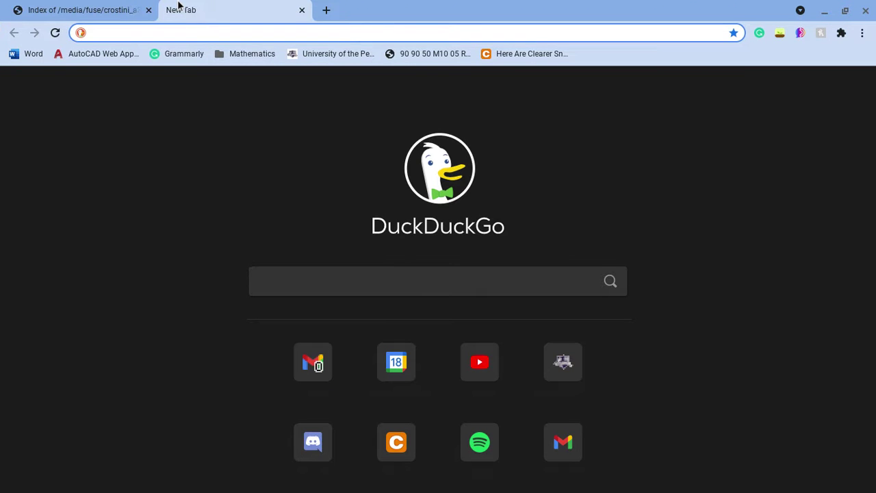
pyautogui.write('googl')
pyautogui.write('e dr')
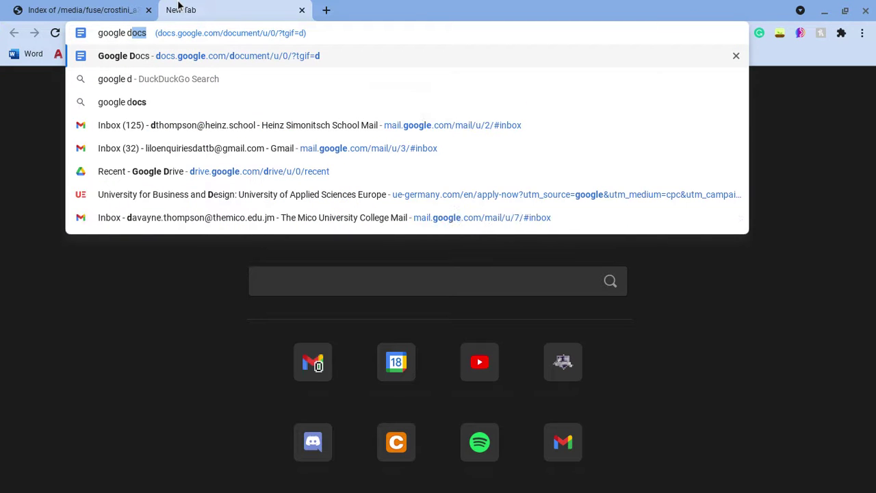
pyautogui.write('ive')
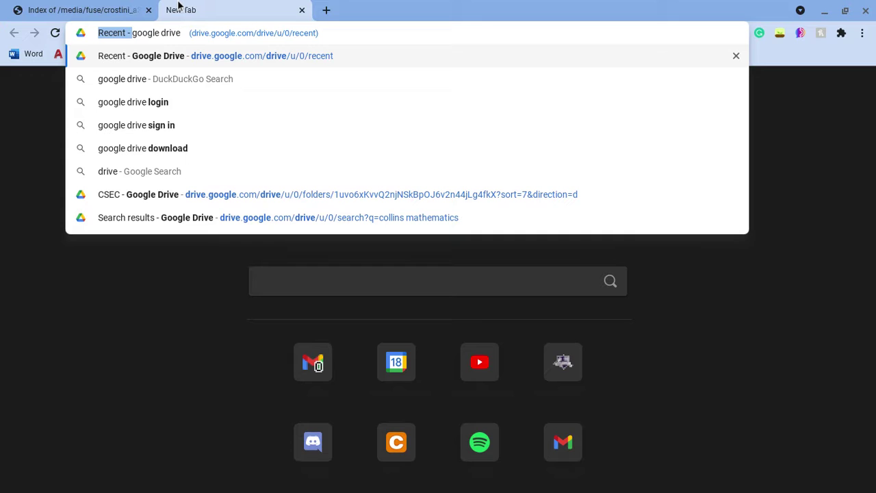
pyautogui.press('Return')
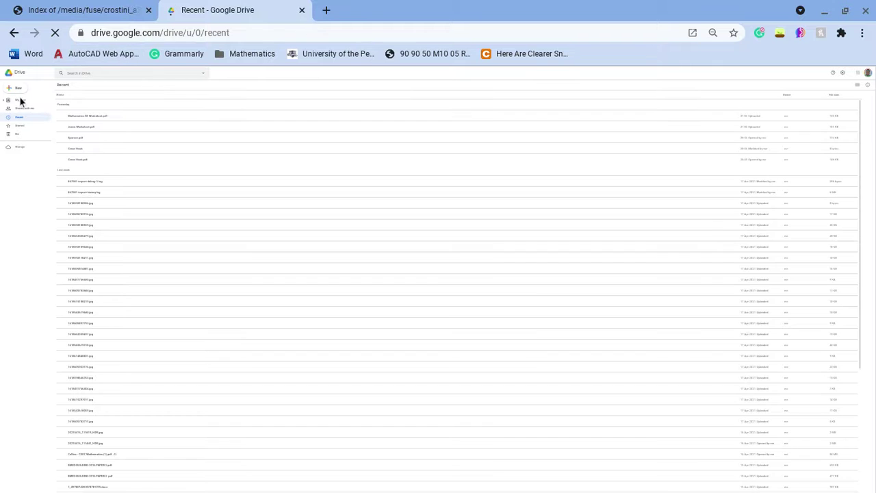
# Try to start a file upload in Google Drive.
pyautogui.scroll(5, 67, 113)
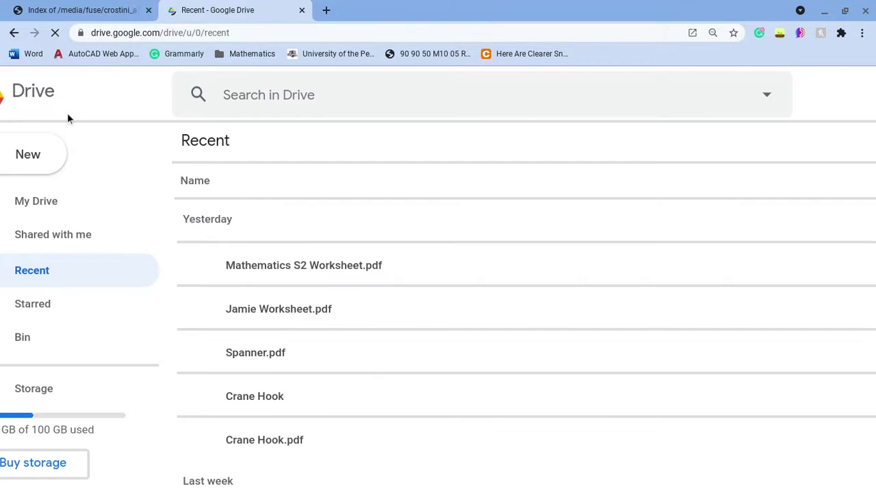
pyautogui.hscroll(-1, 67, 112)
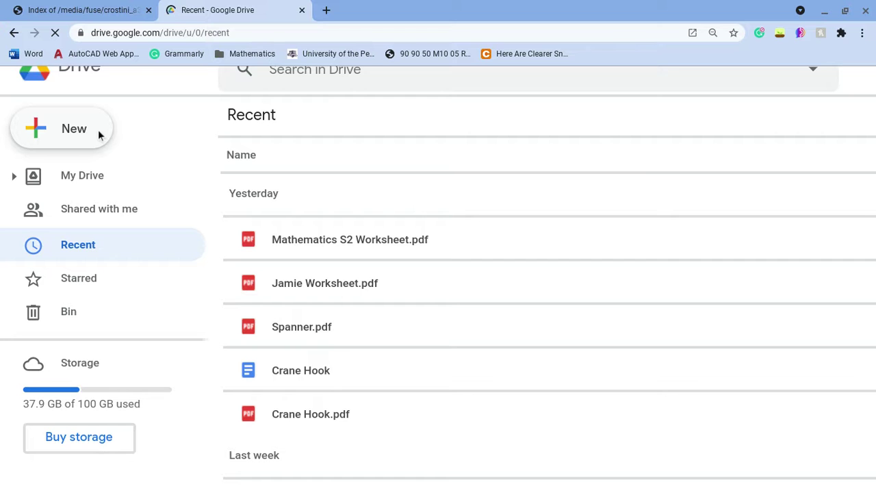
pyautogui.click(86, 126)
pyautogui.scroll(-5, 263, 137)
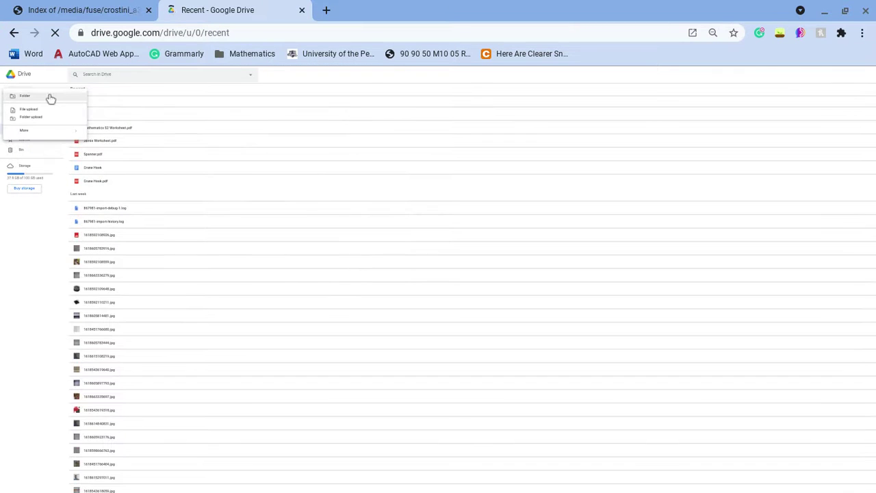
pyautogui.scroll(7, 47, 105)
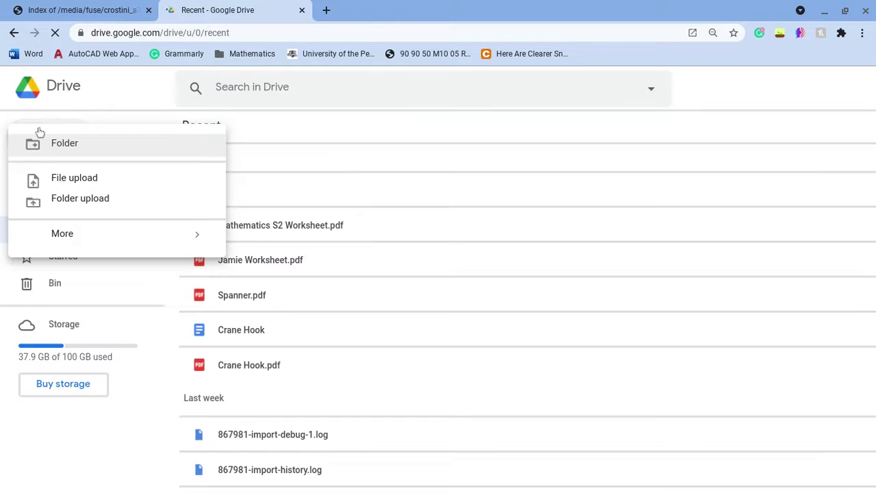
pyautogui.click(75, 178)
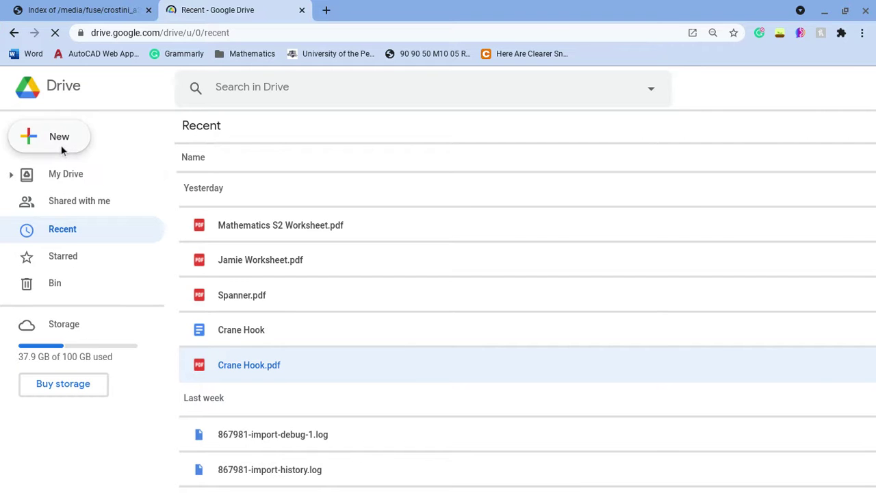
# Start a new file upload in Google Drive to bring up the file picker.
pyautogui.keyDown('ctrl'); pyautogui.scroll(-6, 61, 145); pyautogui.keyUp('ctrl')
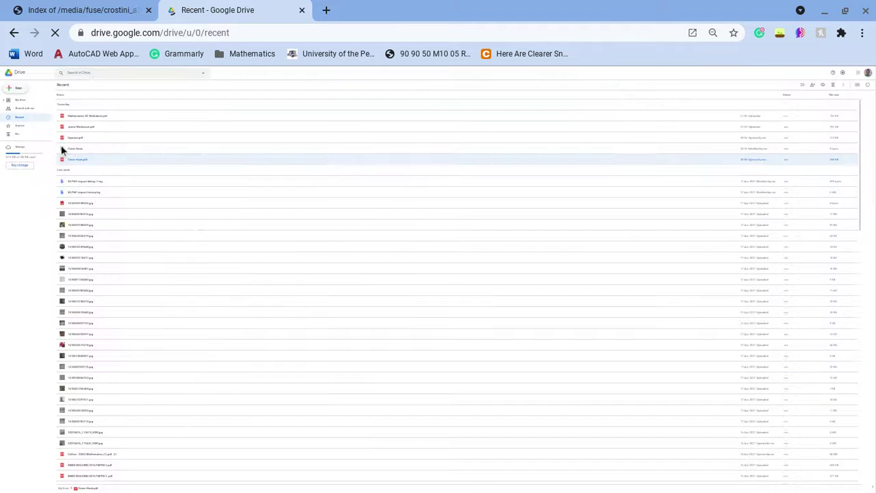
pyautogui.click(17, 91)
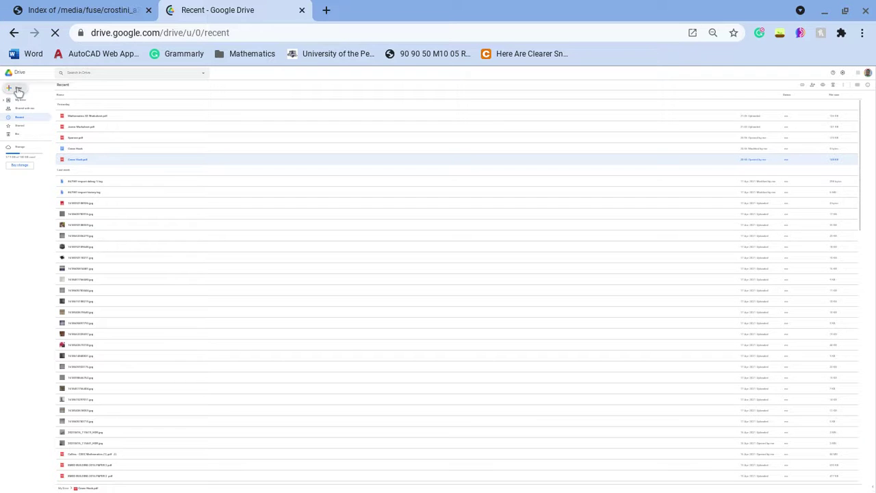
pyautogui.keyDown('ctrl'); pyautogui.scroll(8, 68, 103); pyautogui.keyUp('ctrl')
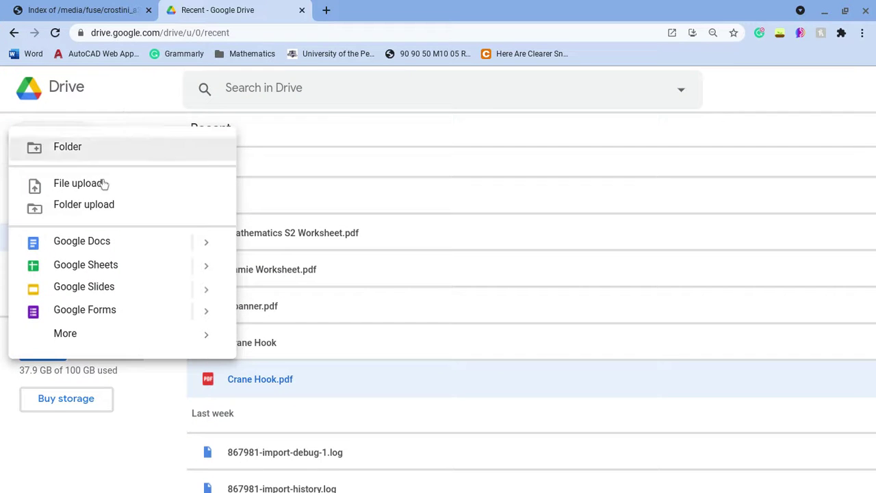
pyautogui.click(129, 179)
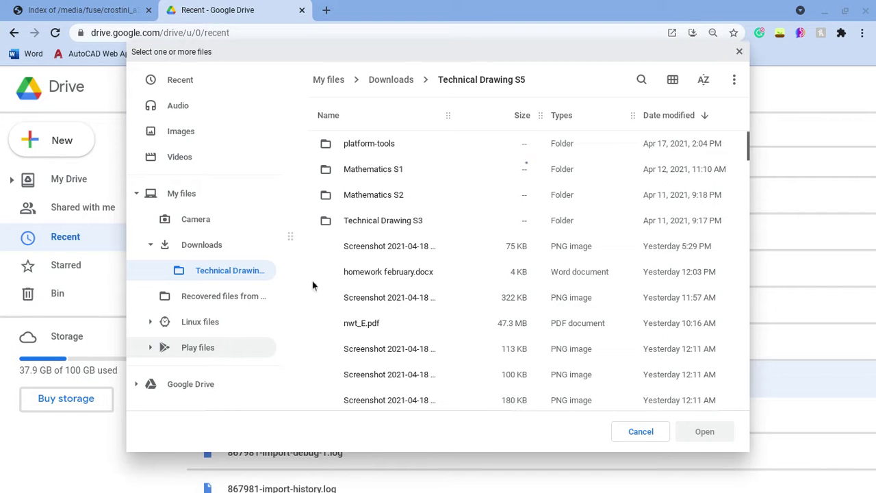
# Upload zoom_0.mp4 from the 2021-04-18 23.59.43 meeting folder in Linux files > Documents > Zoom.
pyautogui.click(216, 325)
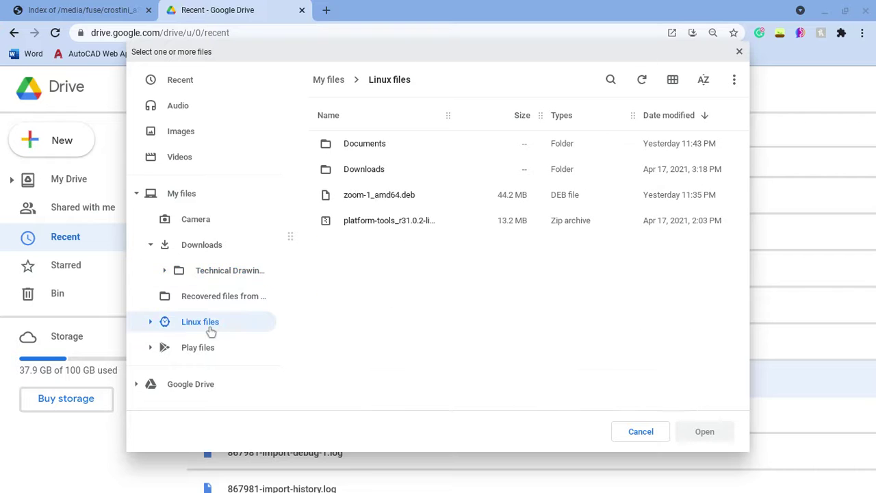
pyautogui.doubleClick(404, 144)
pyautogui.doubleClick(392, 143)
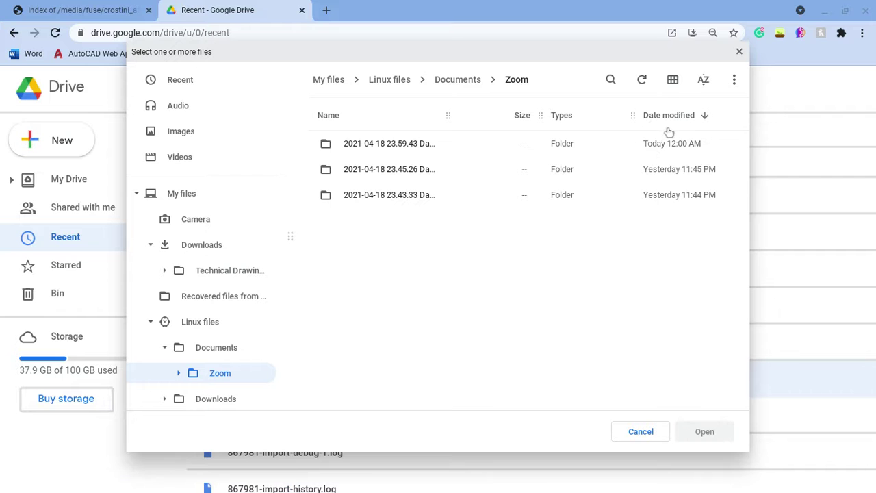
pyautogui.click(651, 147)
pyautogui.doubleClick(650, 145)
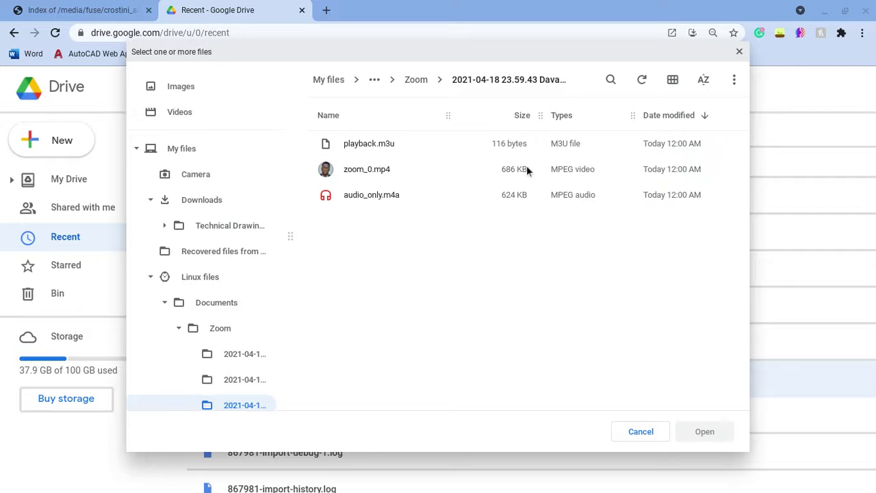
pyautogui.doubleClick(527, 168)
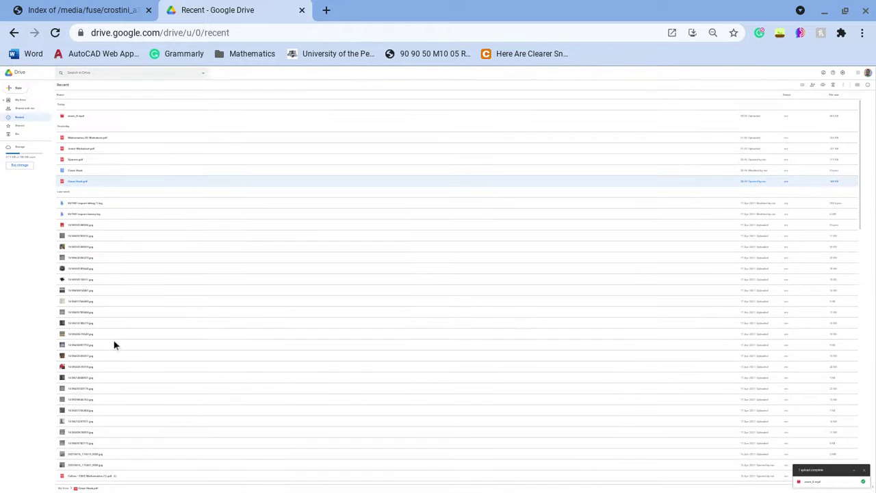
pyautogui.keyDown('ctrl'); pyautogui.scroll(8, 93, 96); pyautogui.keyUp('ctrl')
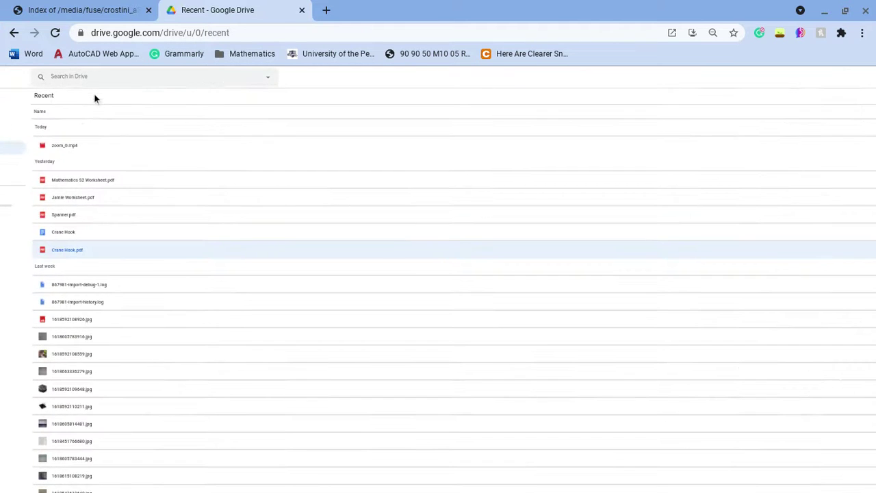
pyautogui.keyDown('ctrl'); pyautogui.scroll(1, 89, 122); pyautogui.keyUp('ctrl')
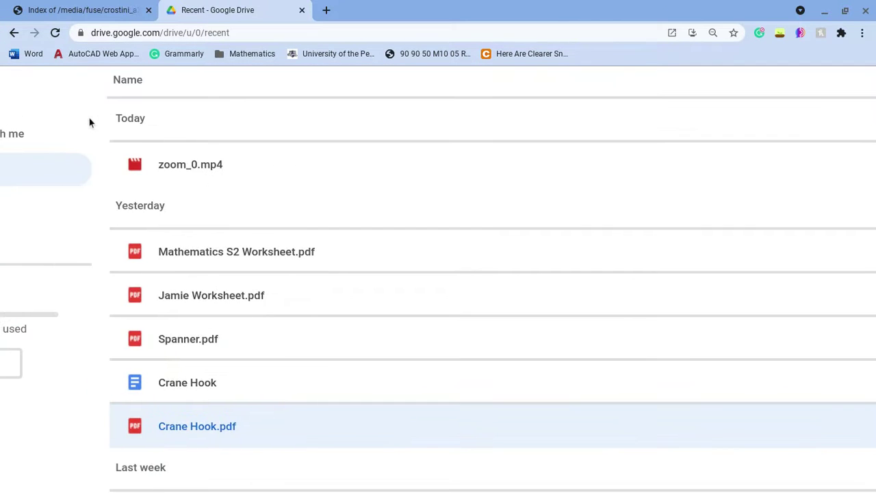
# Rename the uploaded zoom_0.mp4 to Chemistry 12.04.21.mp4 in Google Drive.
pyautogui.click(211, 167)
pyautogui.rightClick(211, 167)
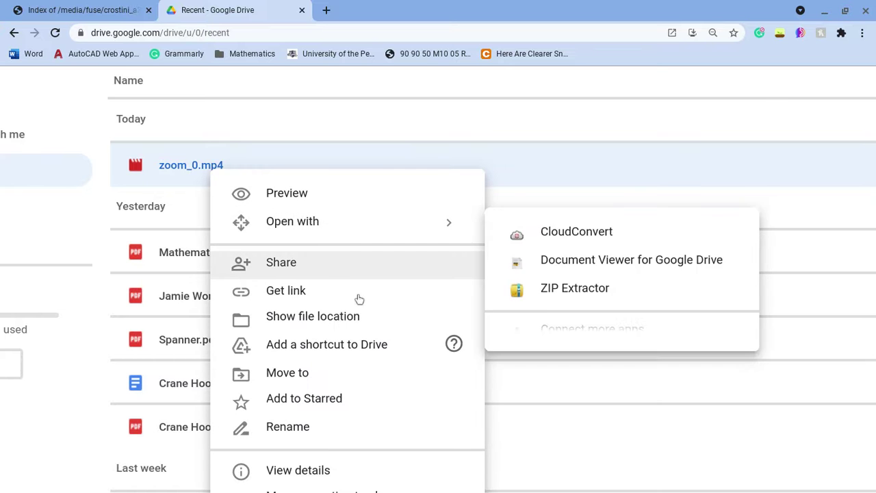
pyautogui.click(333, 434)
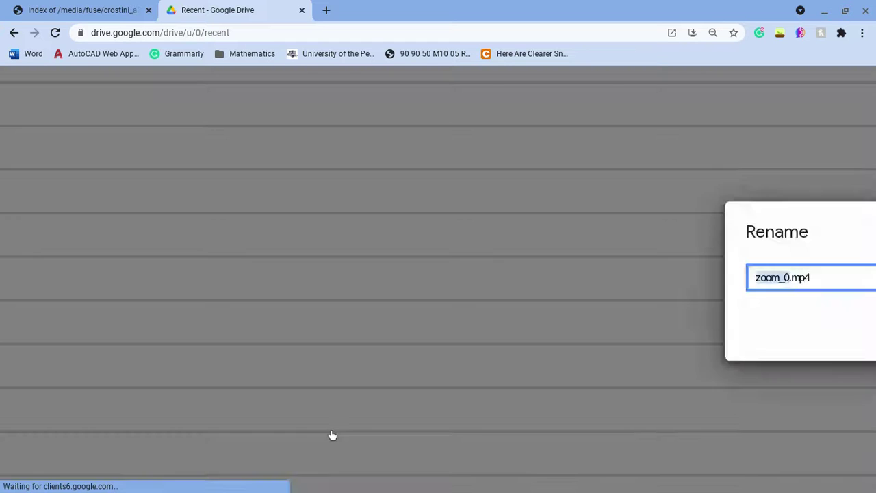
pyautogui.keyDown('ctrl'); pyautogui.scroll(-5, 637, 331); pyautogui.keyUp('ctrl')
pyautogui.keyDown('ctrl'); pyautogui.scroll(3, 710, 370); pyautogui.keyUp('ctrl')
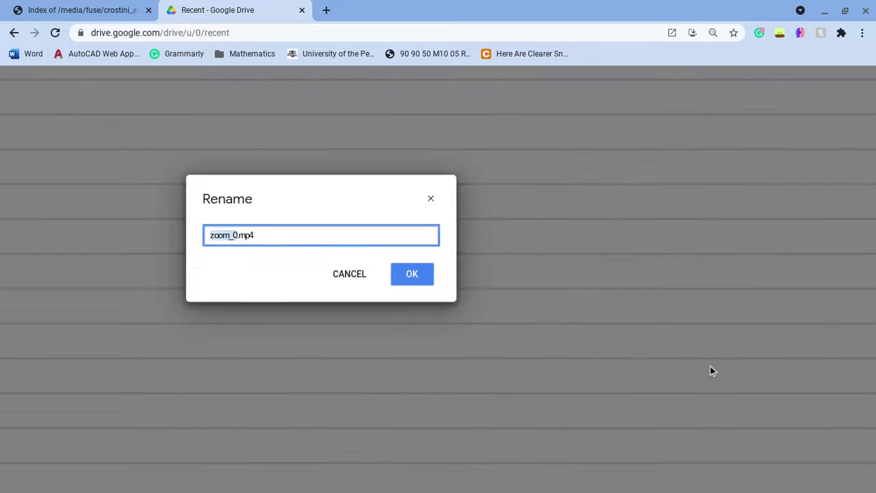
pyautogui.write('Chemistry 12.04.21')
pyautogui.press('Return')
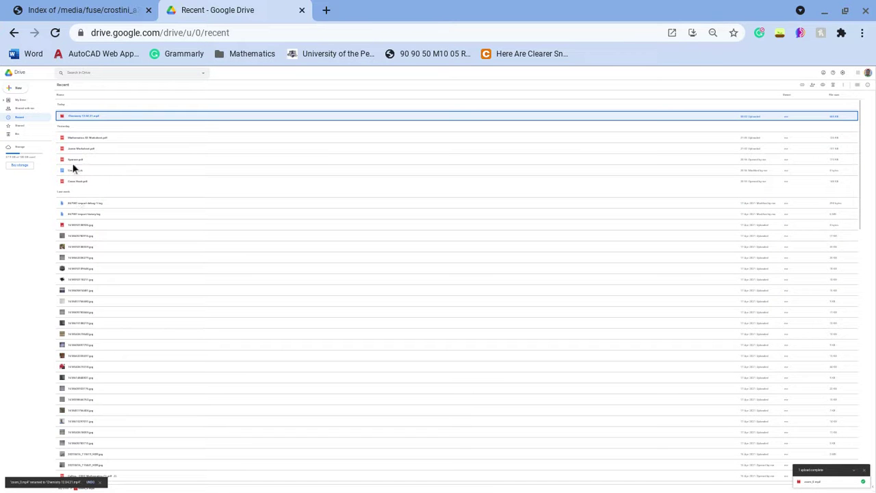
pyautogui.scroll(5, 84, 109)
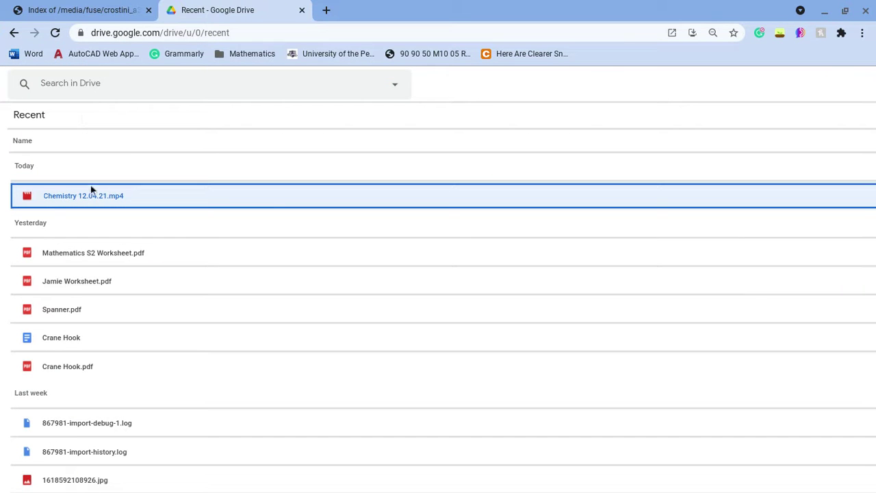
pyautogui.scroll(-3, 125, 206)
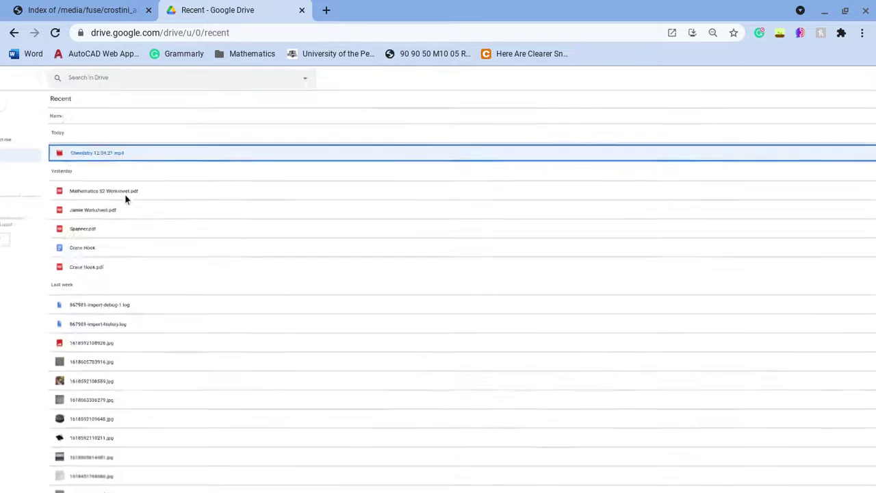
pyautogui.hscroll(-1, 124, 178)
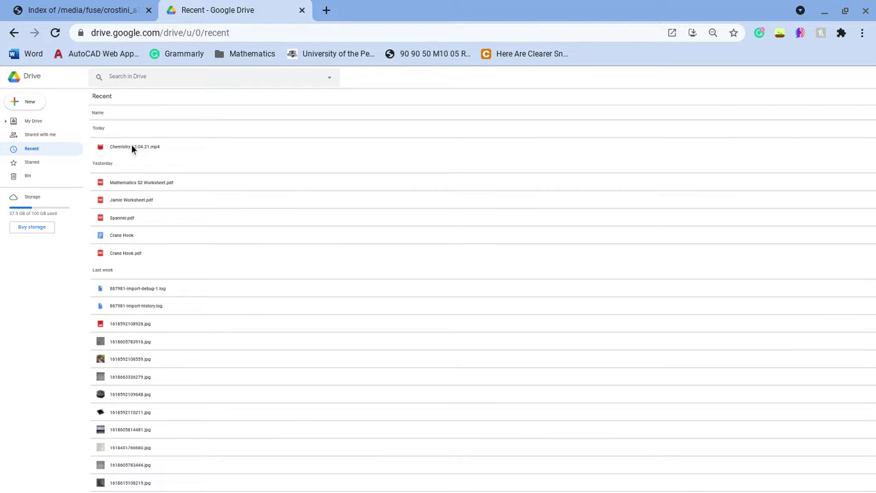
pyautogui.rightClick(131, 144)
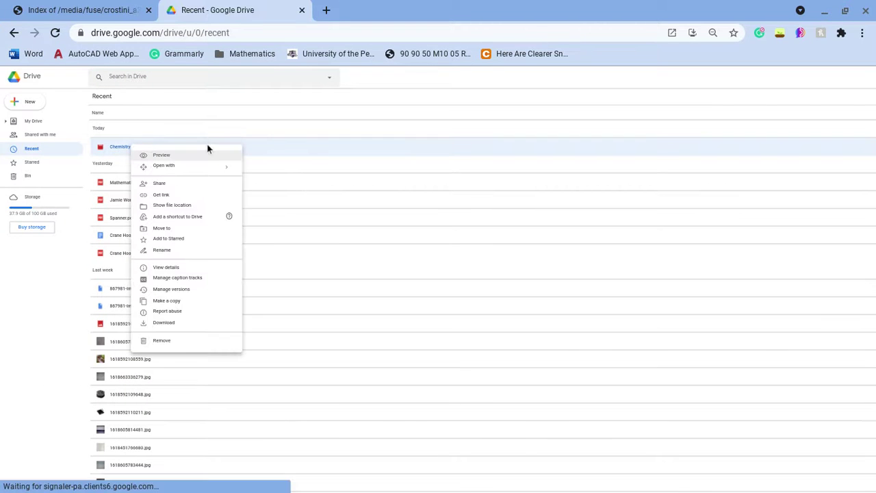
pyautogui.click(179, 198)
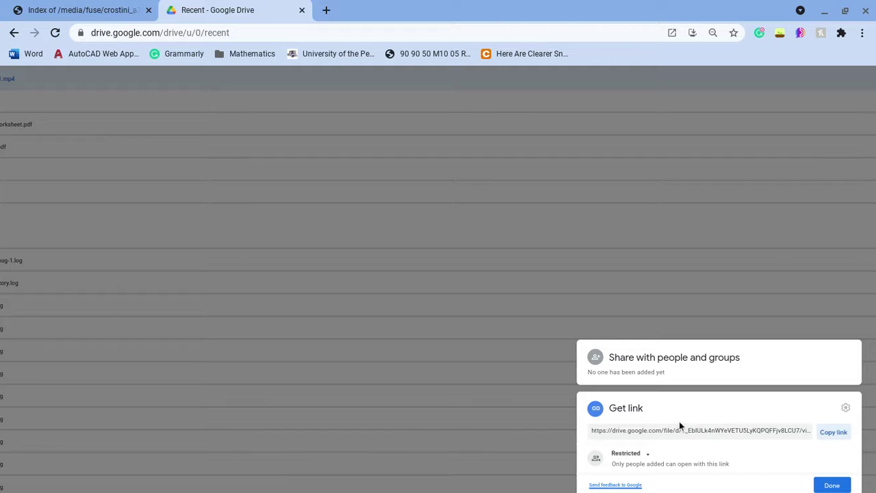
pyautogui.hotkey('ctrl', '-')
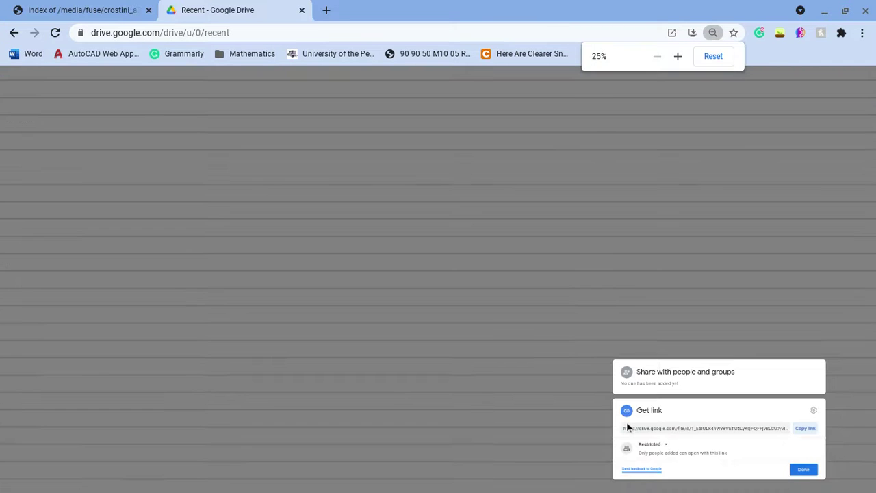
pyautogui.hotkey('ctrl', '+')
pyautogui.hotkey('ctrl', '+')
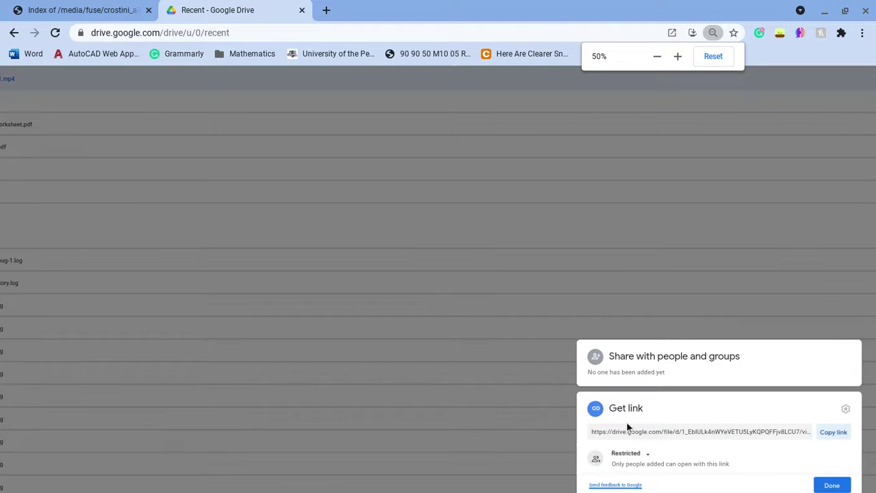
pyautogui.hotkey('ctrl', '0')
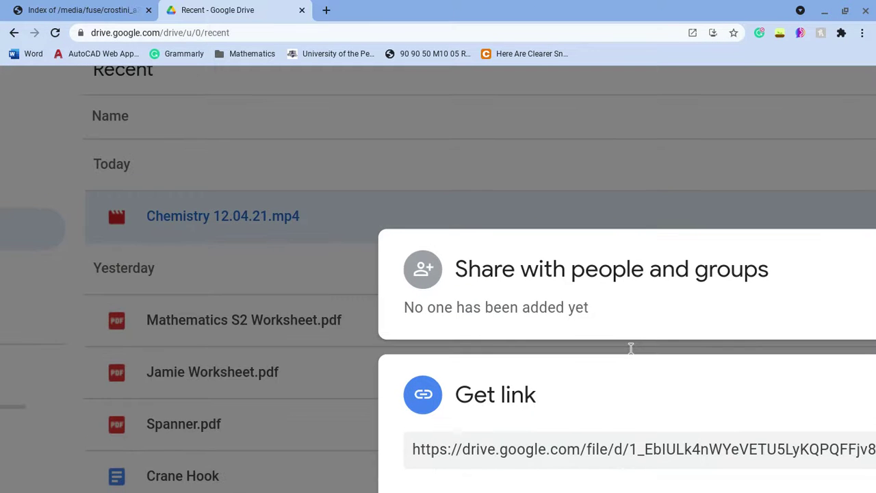
pyautogui.hotkey('ctrl', '-')
pyautogui.hotkey('ctrl', '-')
pyautogui.hotkey('ctrl', '-')
pyautogui.click(204, 299)
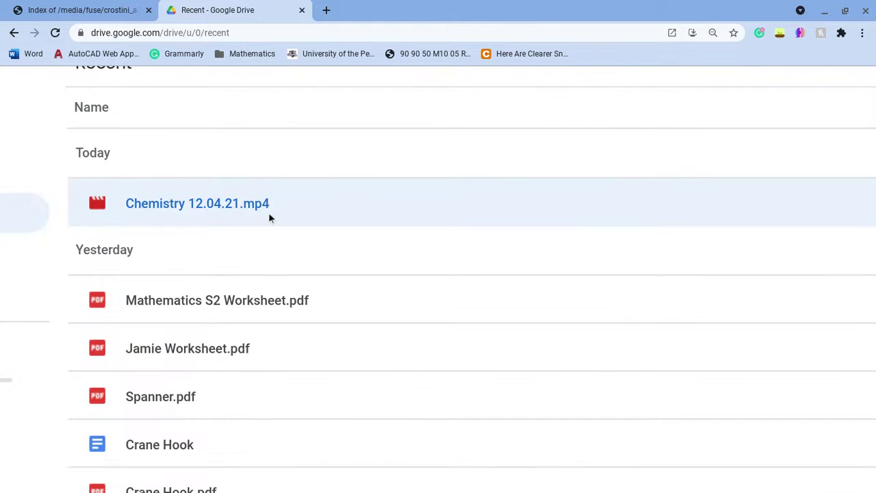
pyautogui.rightClick(269, 217)
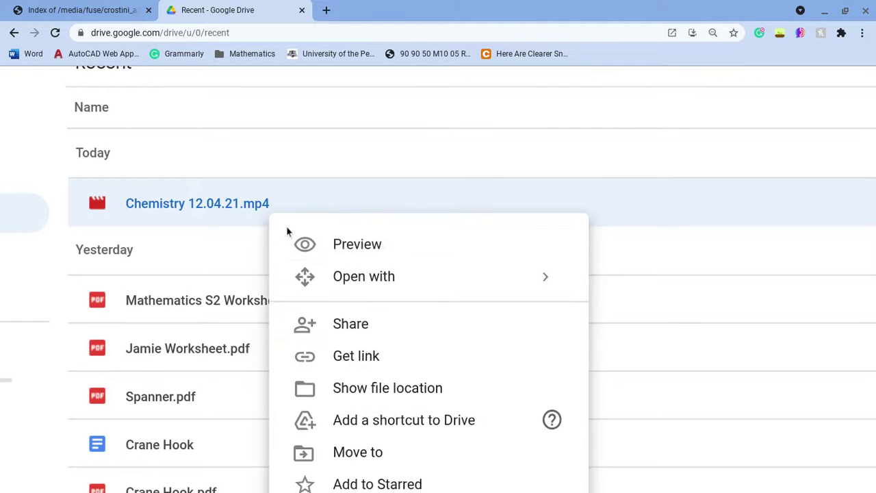
pyautogui.click(392, 355)
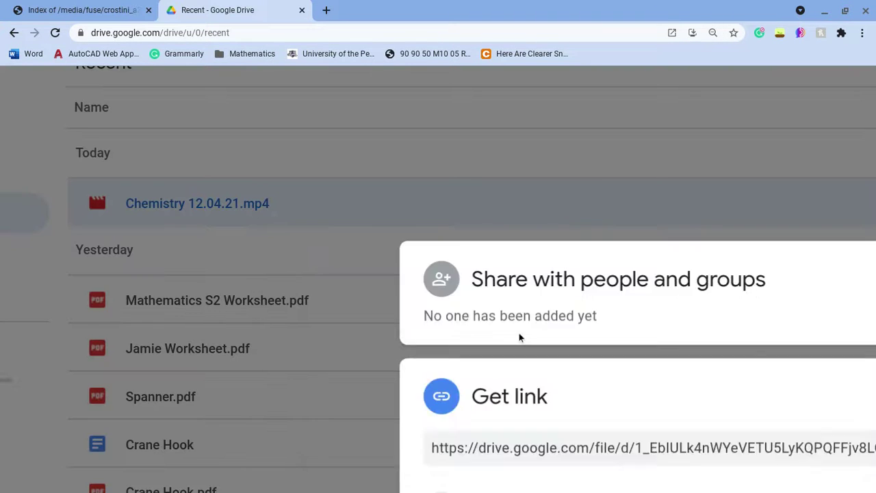
pyautogui.hotkey('ctrl', '-')
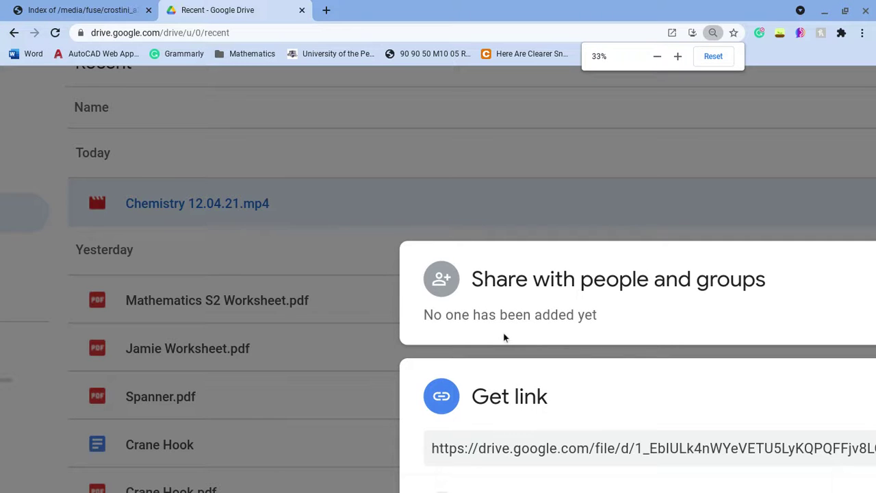
pyautogui.hotkey('ctrl', '-')
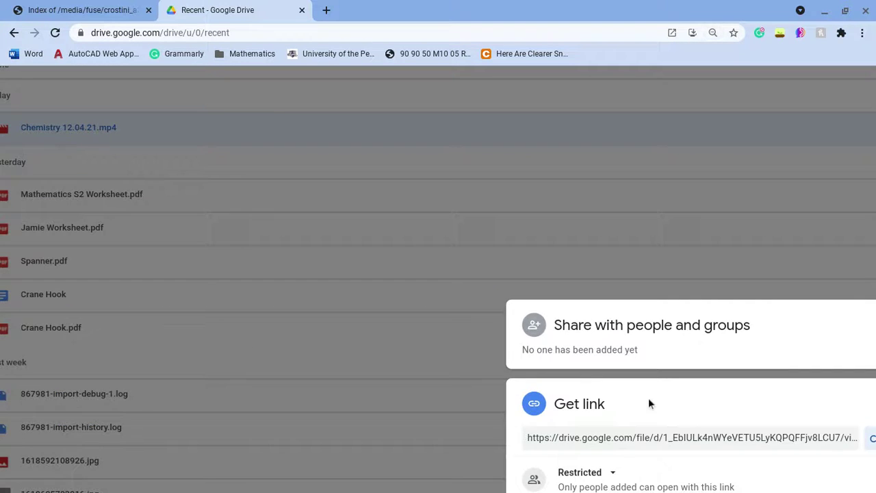
pyautogui.click(627, 453)
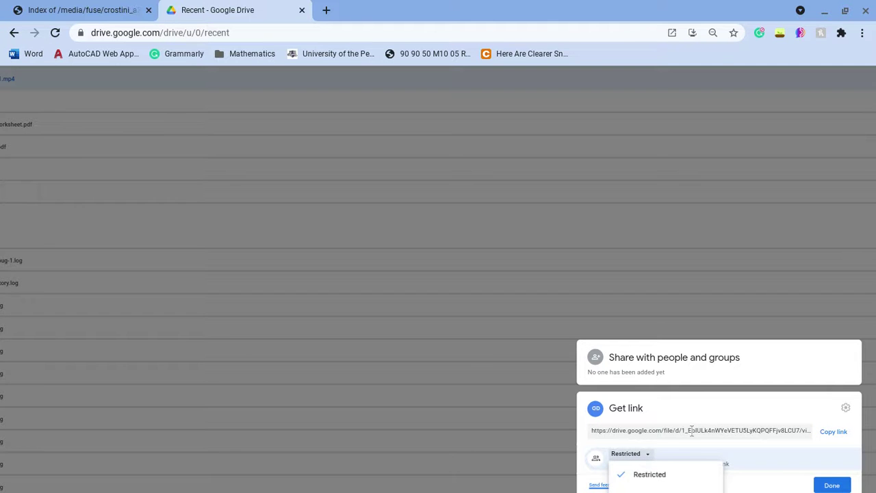
pyautogui.press('Escape')
pyautogui.press('Escape')
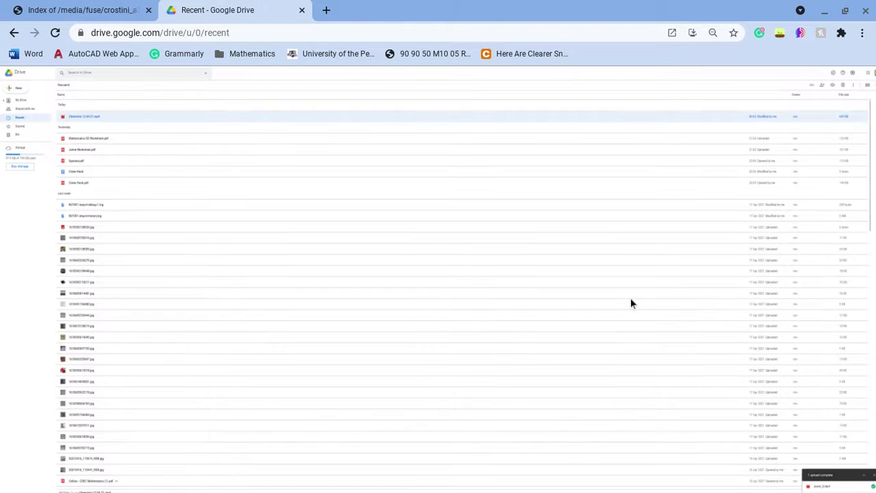
# Set the link access of Chemistry 12.04.21.mp4 to Anyone with the link and copy its sharing link.
pyautogui.rightClick(138, 118)
pyautogui.hotkey('ctrl', '=')
pyautogui.hotkey('ctrl', '=')
pyautogui.hotkey('ctrl', '=')
pyautogui.hotkey('ctrl', '=')
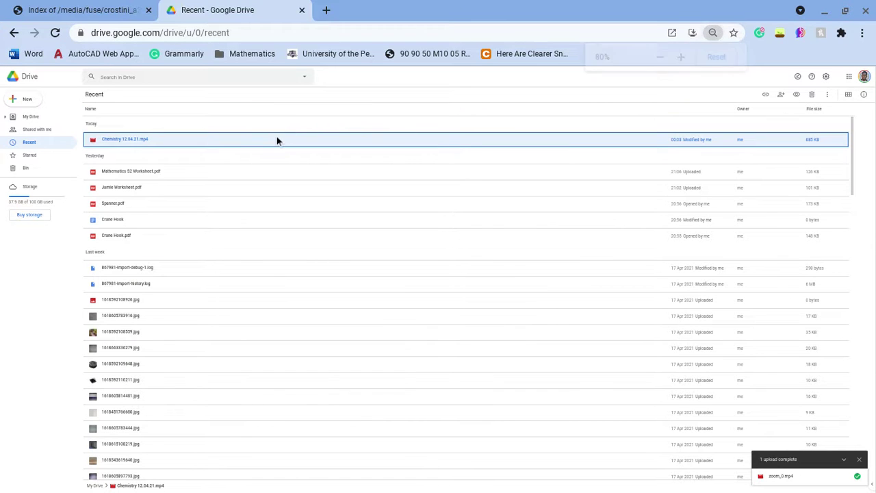
pyautogui.hotkey('ctrl', '=')
pyautogui.hotkey('ctrl', '=')
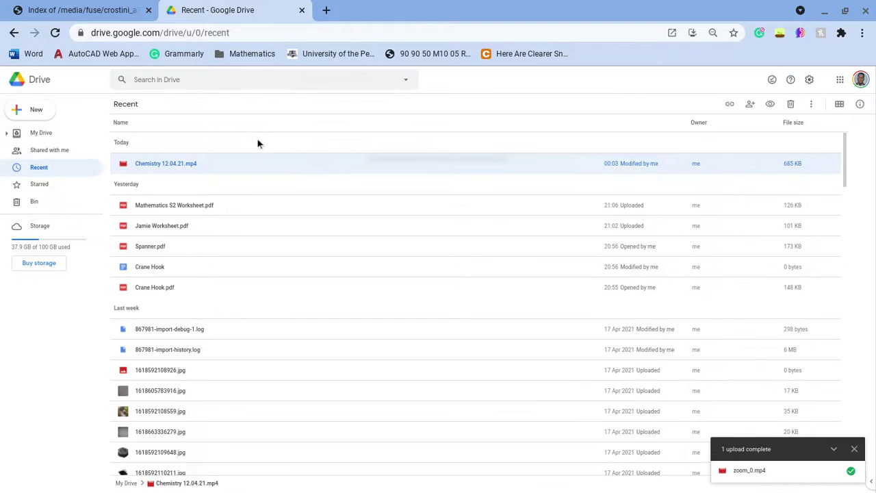
pyautogui.hotkey('ctrl', '=')
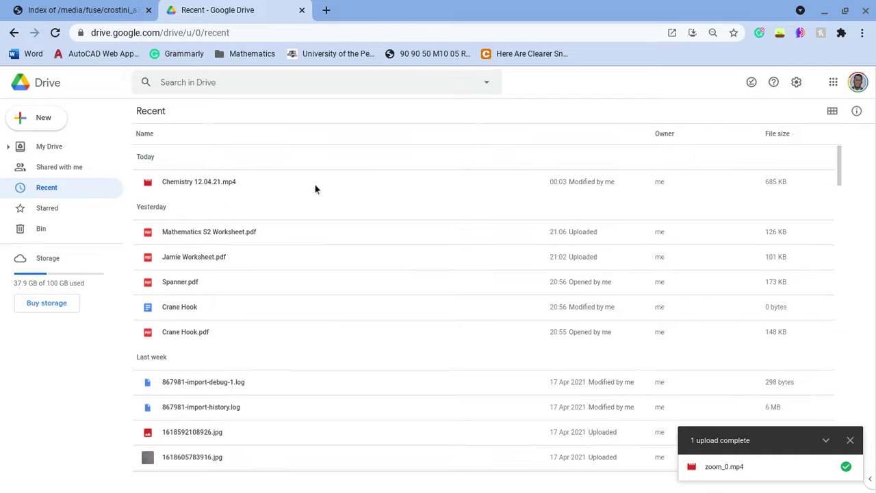
pyautogui.rightClick(311, 181)
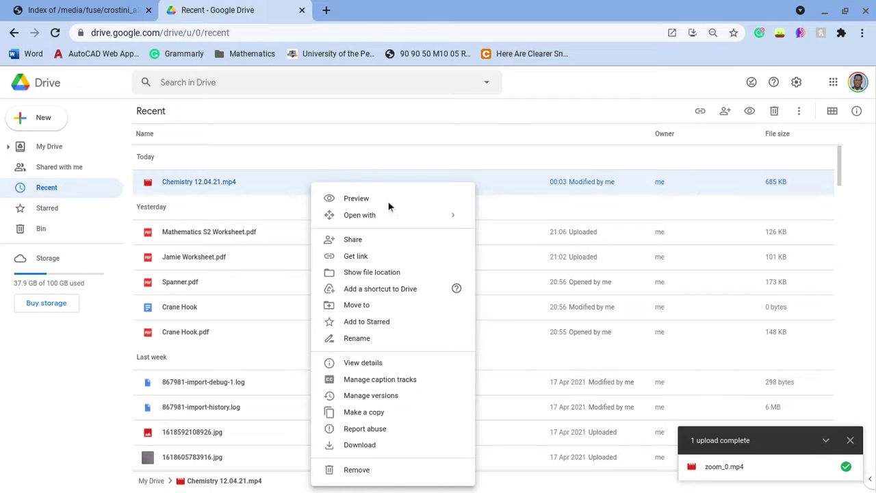
pyautogui.click(400, 259)
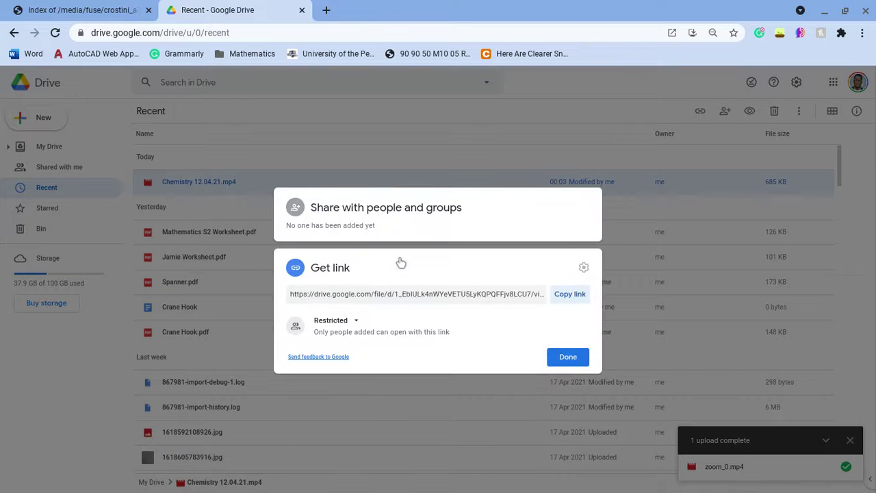
pyautogui.click(331, 320)
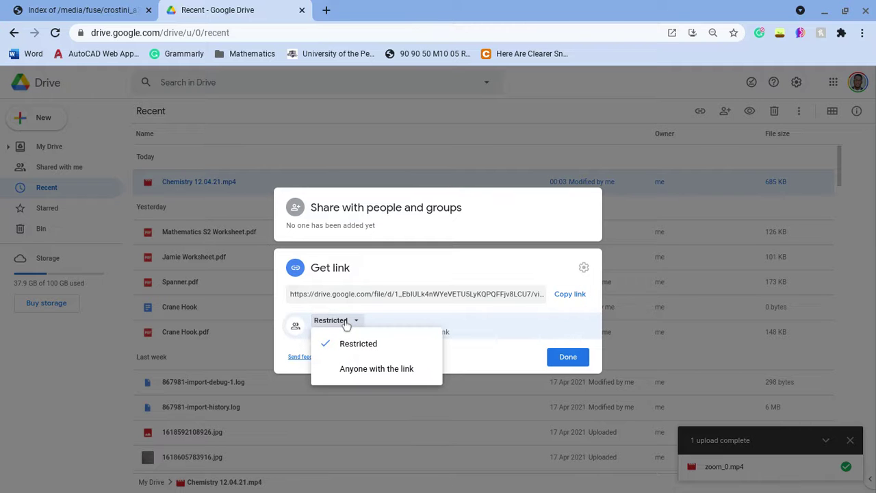
pyautogui.click(357, 368)
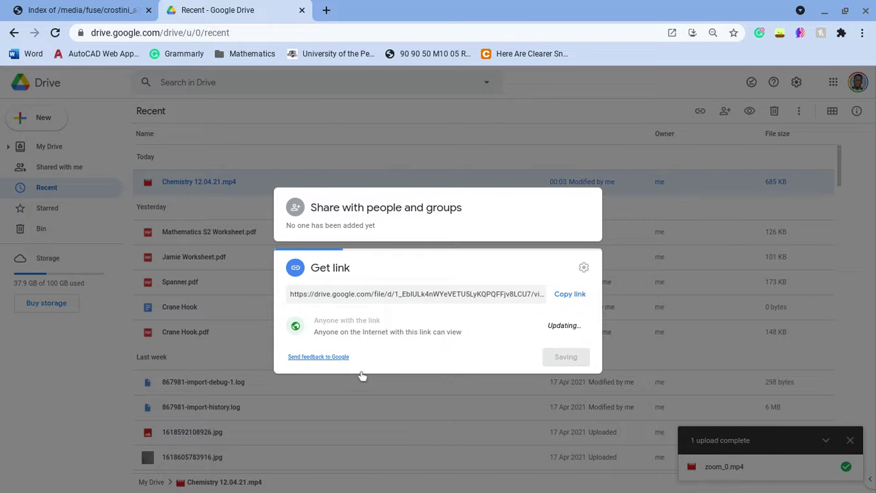
pyautogui.click(565, 286)
# Open the SmartTerm Portal's subjects page in a new browser tab.
pyautogui.click(326, 9)
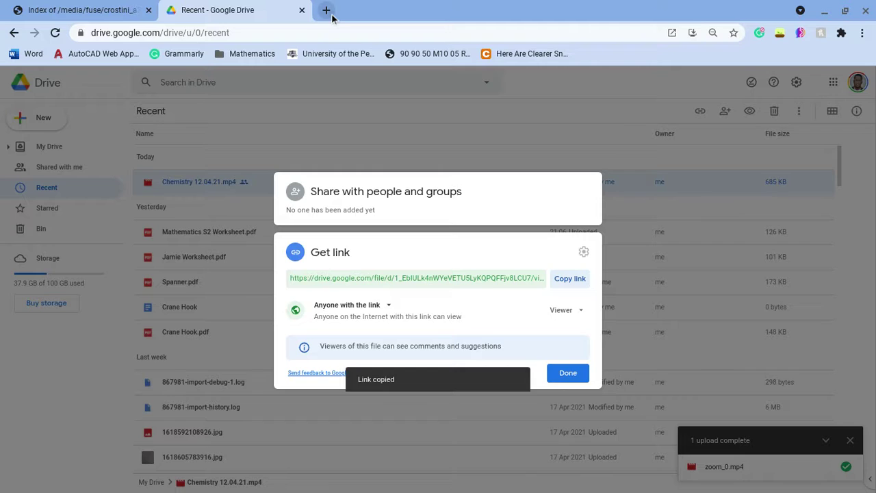
pyautogui.write('portal')
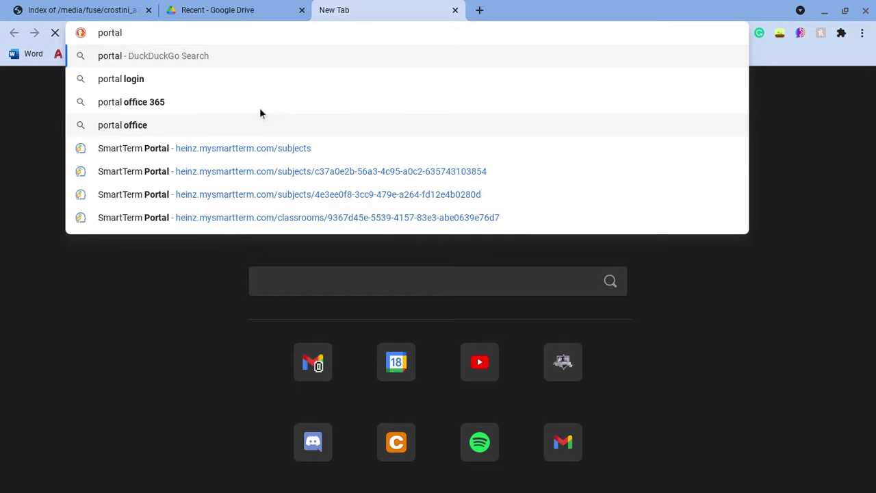
pyautogui.click(249, 146)
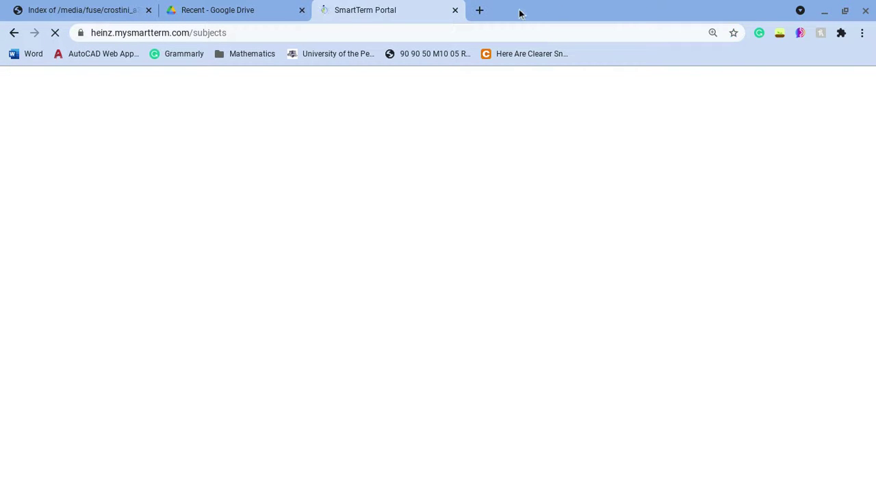
# Open the copied Drive link in another new tab to check the shared video.
pyautogui.click(479, 10)
pyautogui.hotkey('ctrl', 'v')
pyautogui.press('Return')
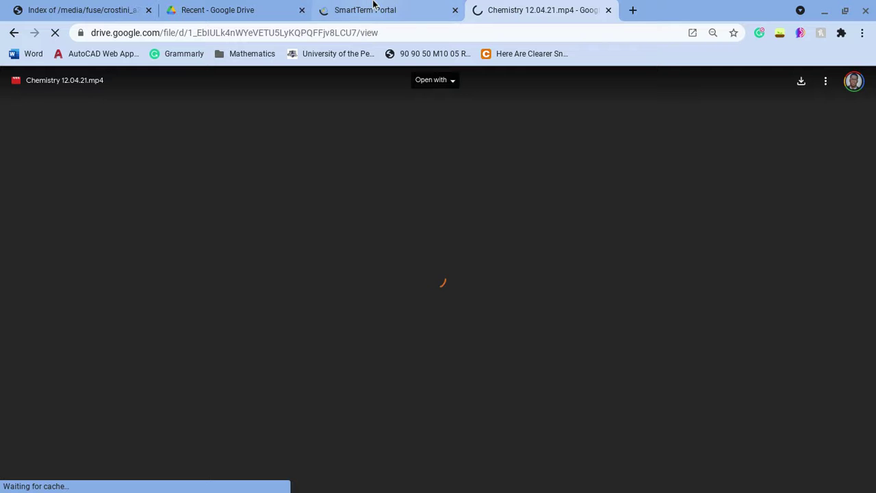
# Return to the SmartTerm Portal, open the Mathematics (Senior One) discussions and start a new discussion post.
pyautogui.click(373, 8)
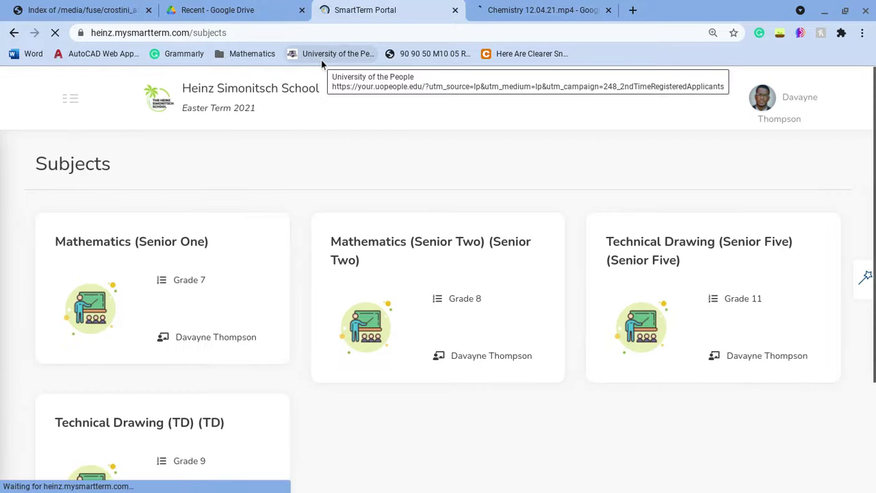
pyautogui.click(126, 285)
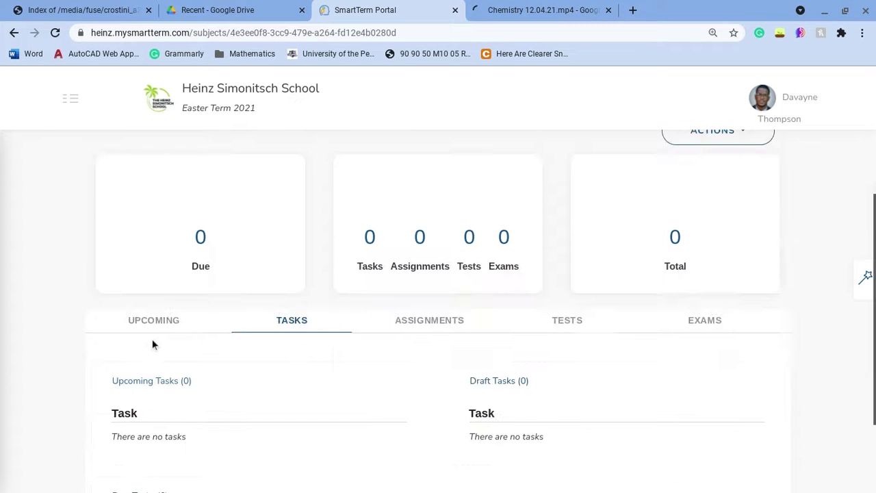
pyautogui.click(159, 313)
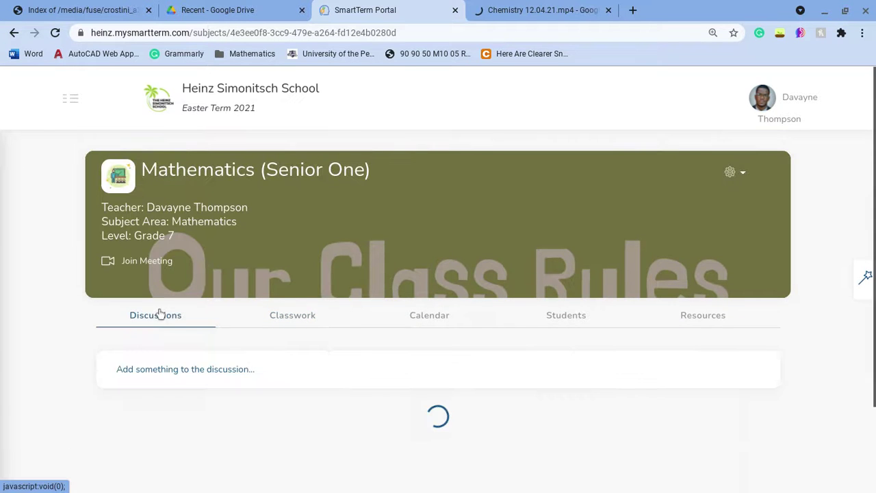
pyautogui.click(220, 349)
pyautogui.click(218, 398)
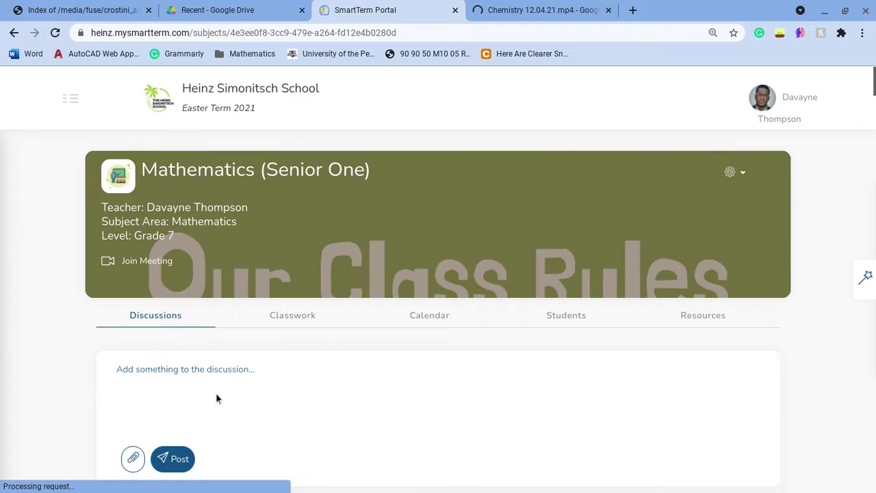
pyautogui.scroll(-2, 193, 431)
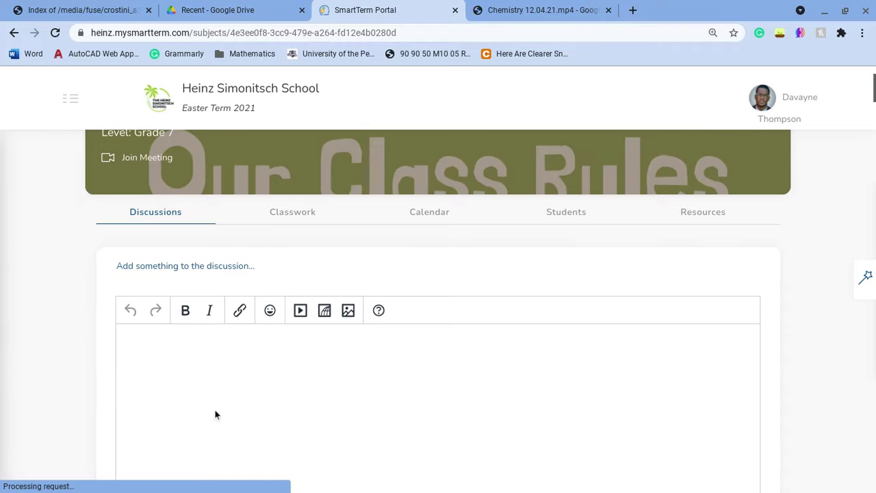
# Write "This is the class today and its recording :" in the discussion post and paste the copied Drive link after it.
pyautogui.write('This si th')
pyautogui.press('BackSpace')
pyautogui.press('BackSpace')
pyautogui.press('BackSpace')
pyautogui.press('BackSpace')
pyautogui.press('BackSpace')
pyautogui.write('is the class today and h')
pyautogui.press('BackSpace')
pyautogui.write('its rec')
pyautogui.write('orde')
pyautogui.press('BackSpace')
pyautogui.press('BackSpace')
pyautogui.write('ding :')
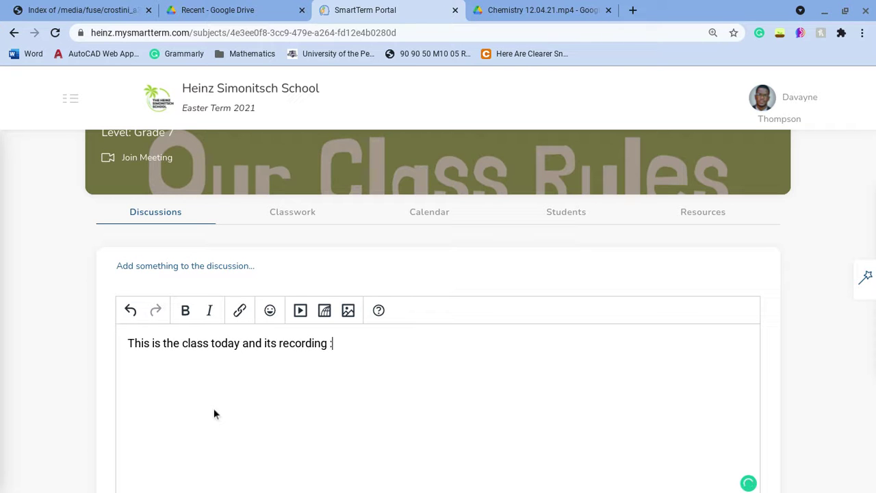
pyautogui.hotkey('ctrl', 'v')
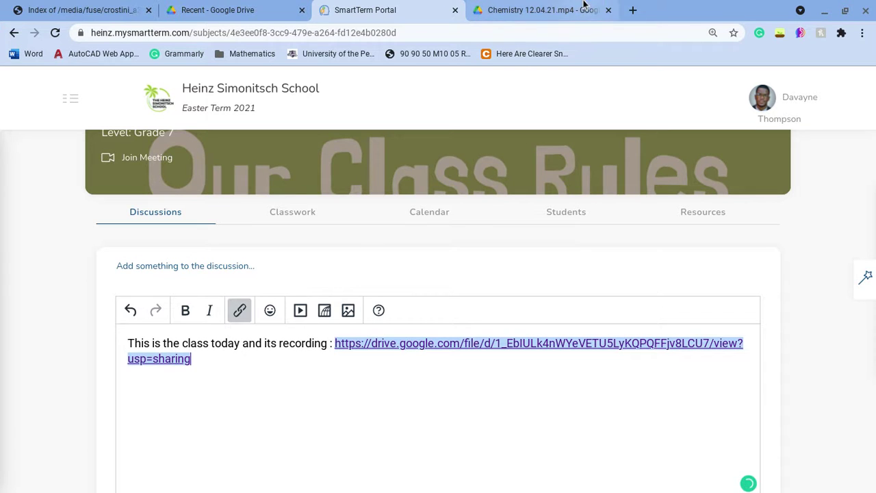
# Switch to the shared Chemistry 12.04.21.mp4 in Drive, play it briefly and skip ahead to about 0:32 to check playback.
pyautogui.click(584, 5)
pyautogui.click(438, 282)
pyautogui.moveTo(315, 351); pyautogui.dragTo(534, 350)
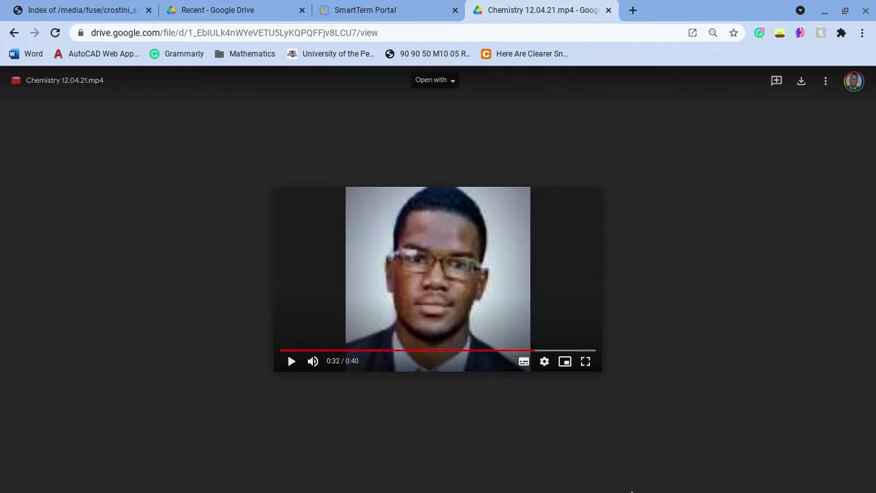
pyautogui.click(426, 245)
pyautogui.click(428, 301)
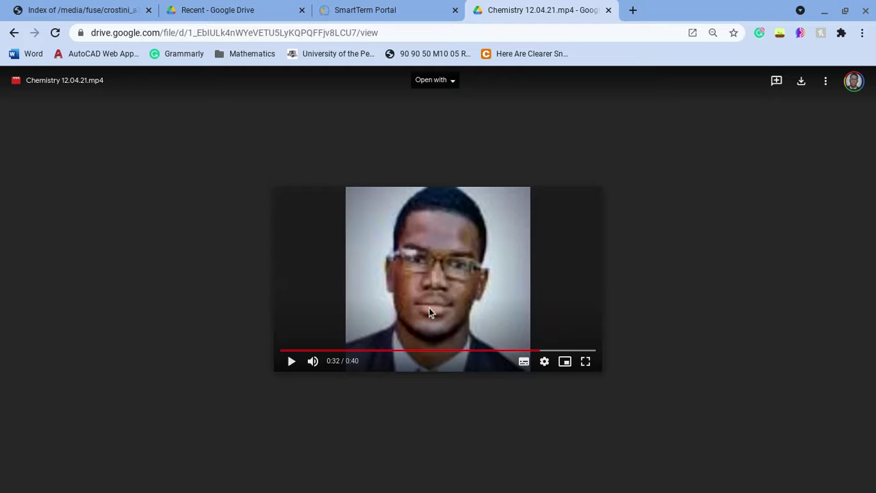
# Bring up the Zoom desktop app, and open the Zoom website in a new browser tab.
pyautogui.click(544, 482)
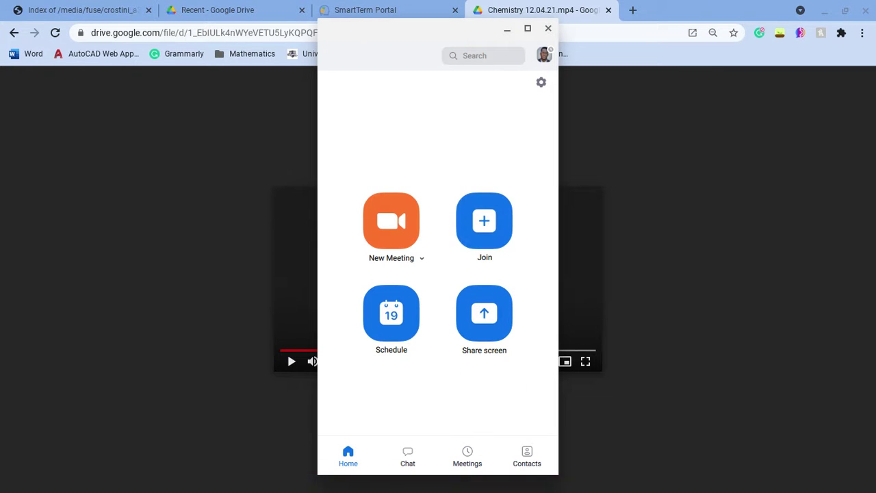
pyautogui.click(629, 7)
pyautogui.click(629, 6)
pyautogui.write('zoom')
pyautogui.press('Return')
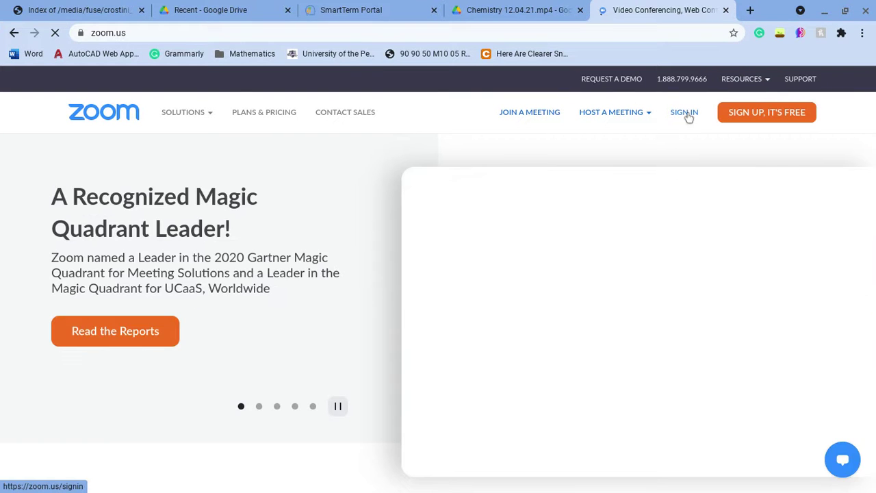
# Sign in to the Zoom website with Google, choosing the first listed account.
pyautogui.click(685, 113)
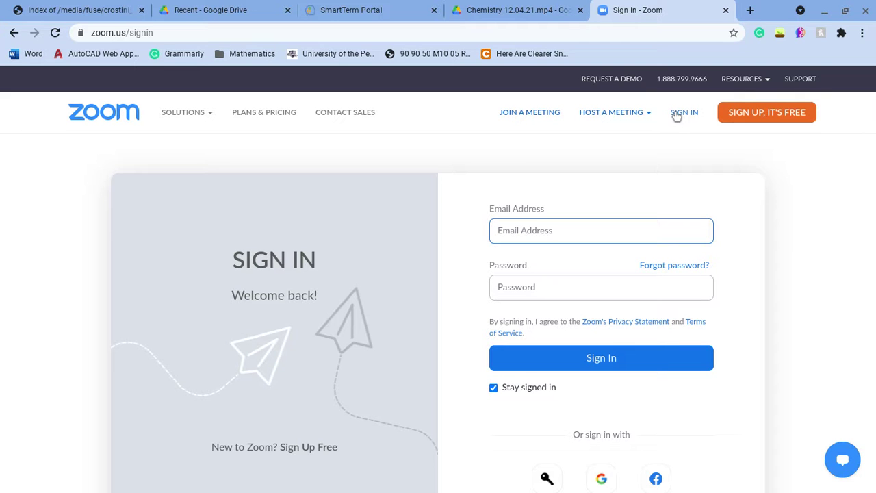
pyautogui.click(673, 116)
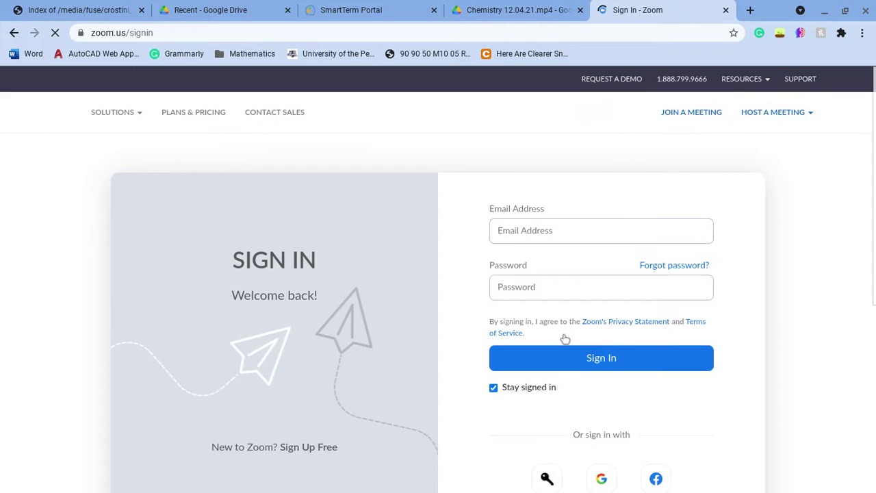
pyautogui.scroll(-3, 604, 479)
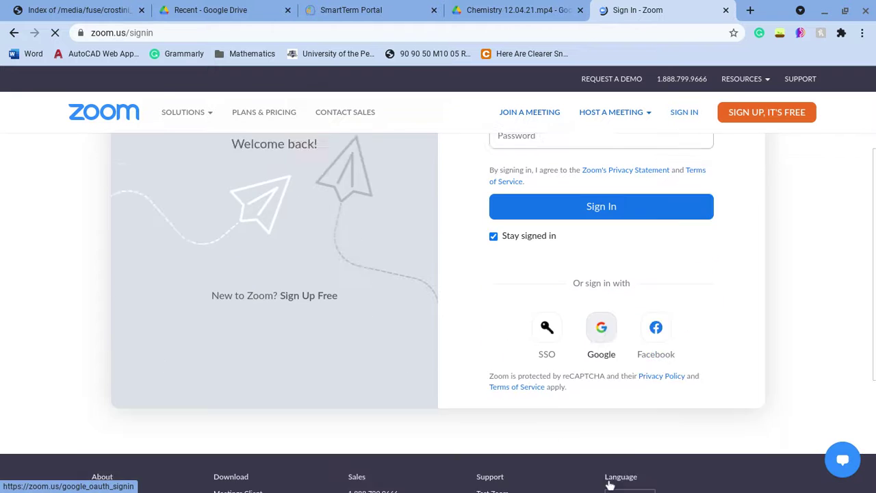
pyautogui.click(602, 306)
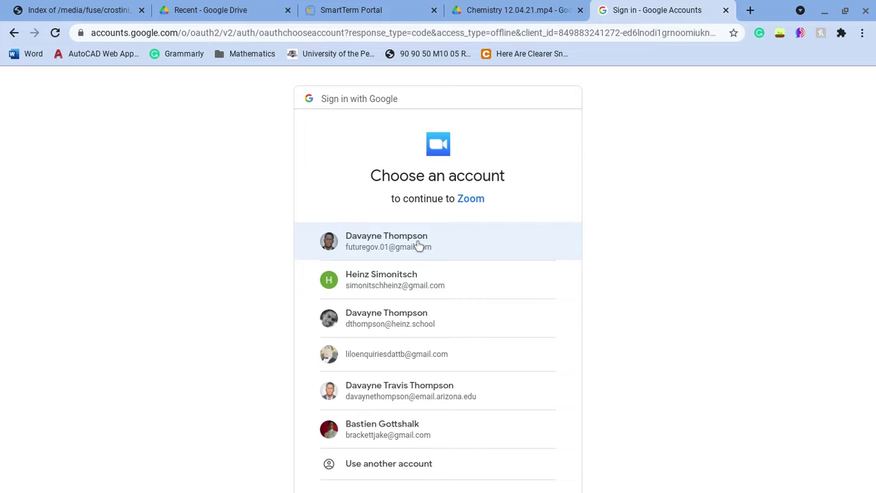
pyautogui.click(419, 245)
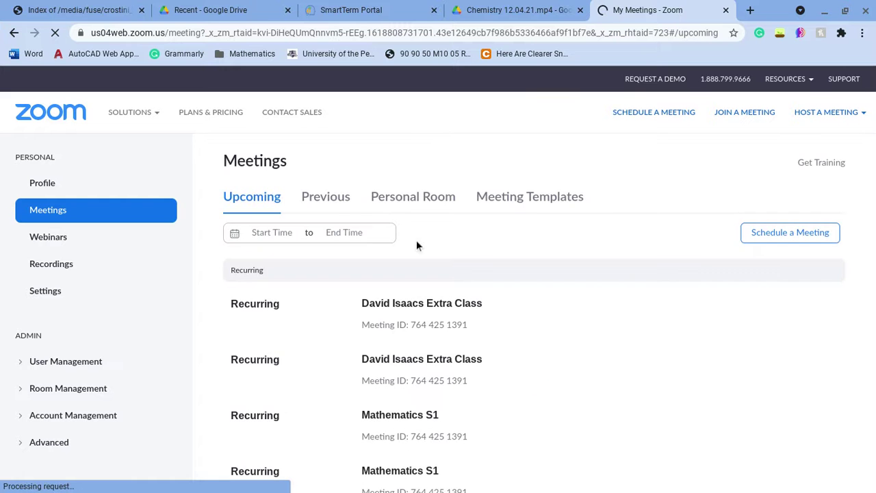
# Look over the upcoming meetings, then open the Local Recordings list and review its entries and file locations.
pyautogui.scroll(-3, 415, 251)
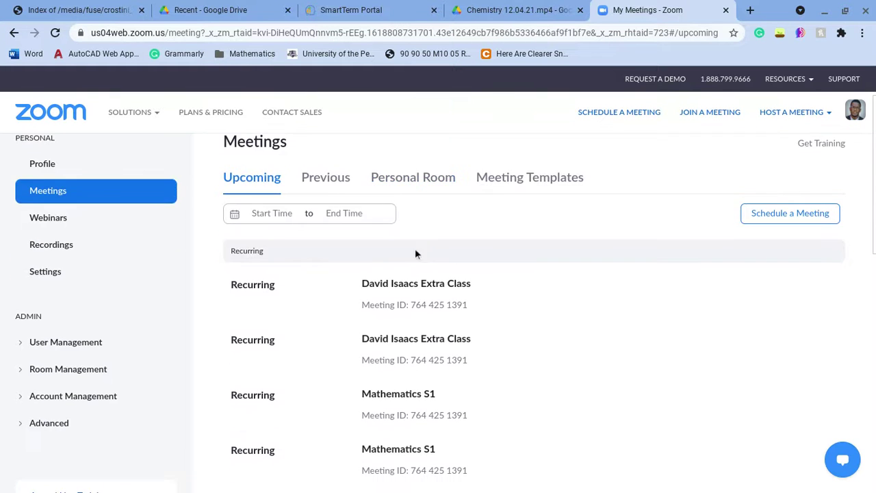
pyautogui.scroll(-5, 432, 238)
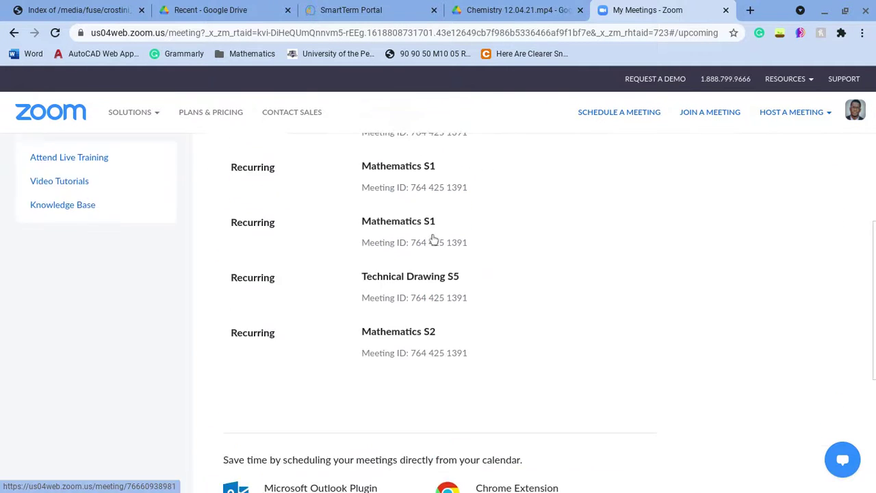
pyautogui.scroll(3, 132, 358)
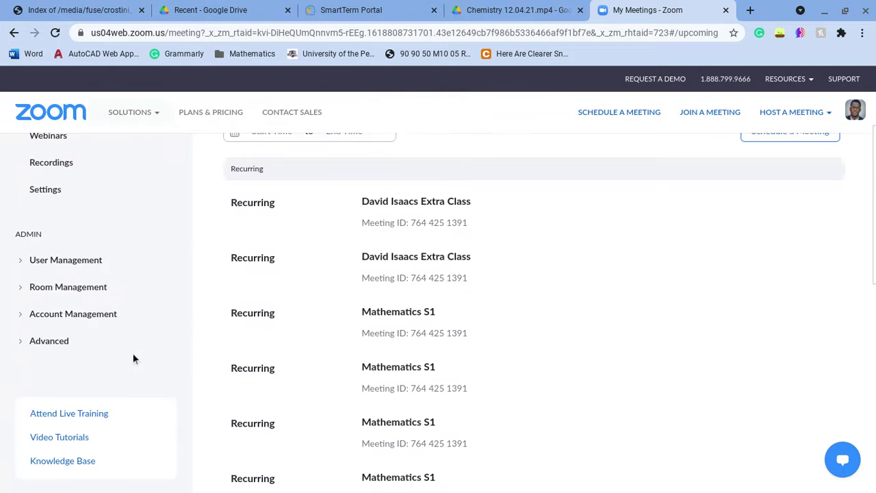
pyautogui.scroll(2, 110, 339)
pyautogui.click(79, 317)
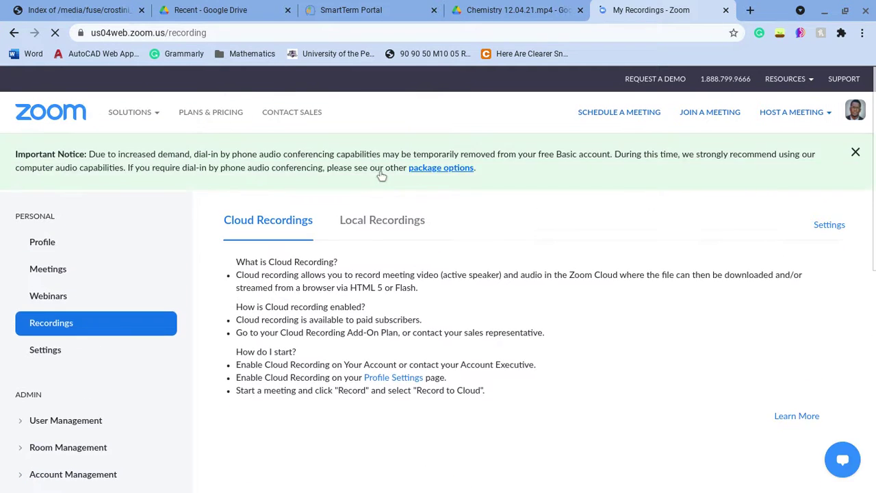
pyautogui.click(370, 230)
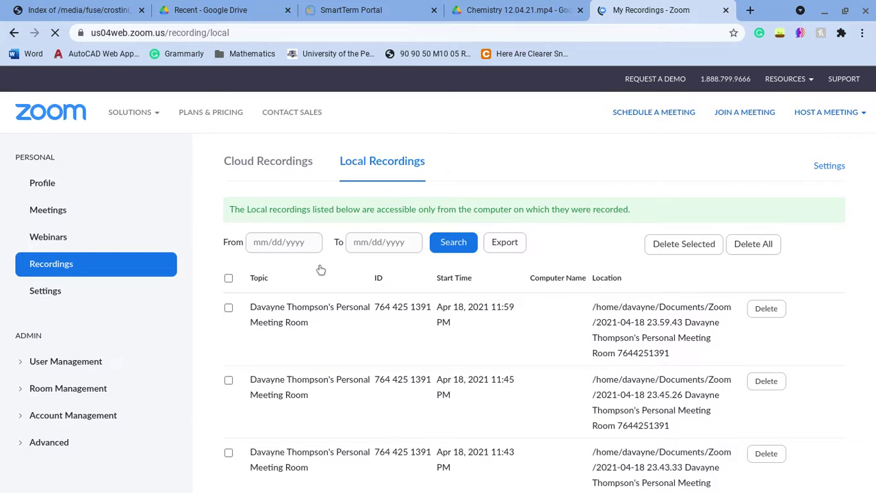
pyautogui.scroll(-18, 425, 216)
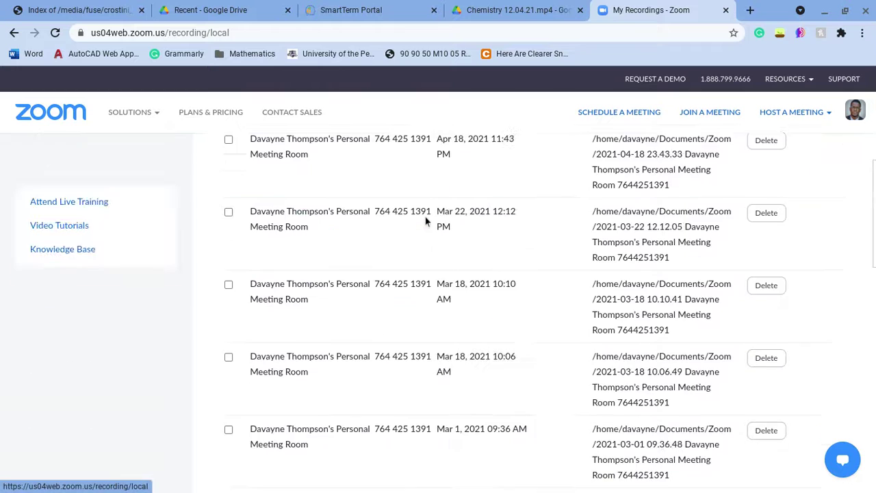
pyautogui.scroll(18, 425, 217)
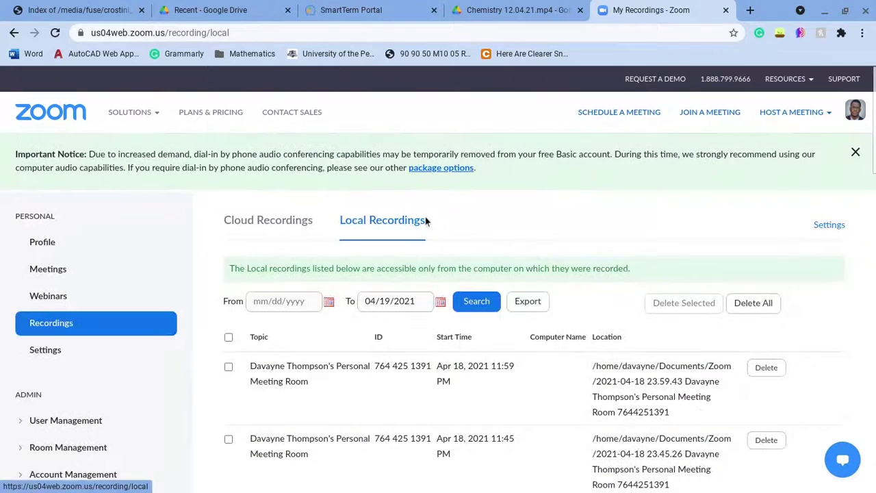
# Open the Zoom recording settings and examine the local recording, automatic recording and recording disclaimer options.
pyautogui.click(840, 226)
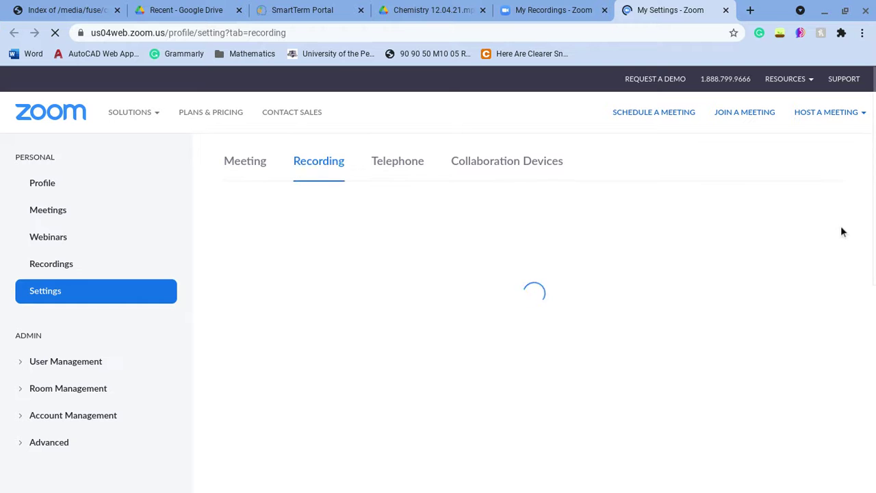
pyautogui.scroll(-2, 434, 264)
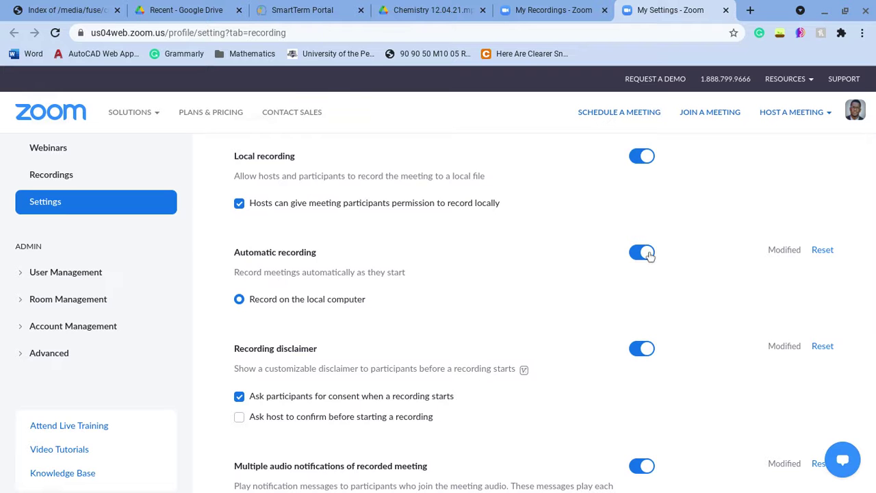
pyautogui.scroll(-5, 651, 255)
pyautogui.scroll(8, 651, 254)
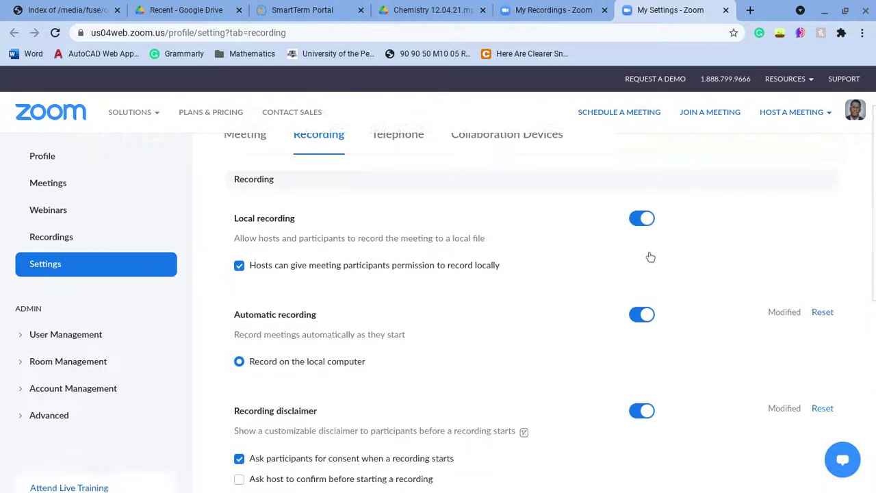
pyautogui.scroll(-1, 650, 256)
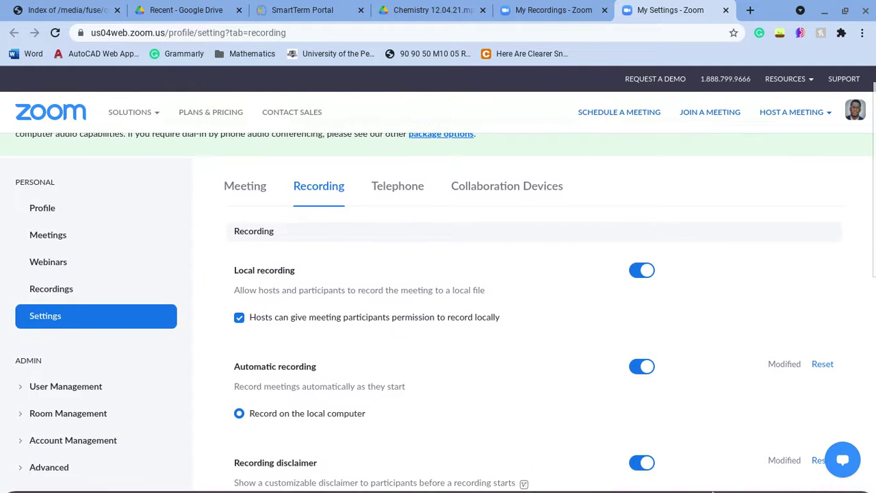